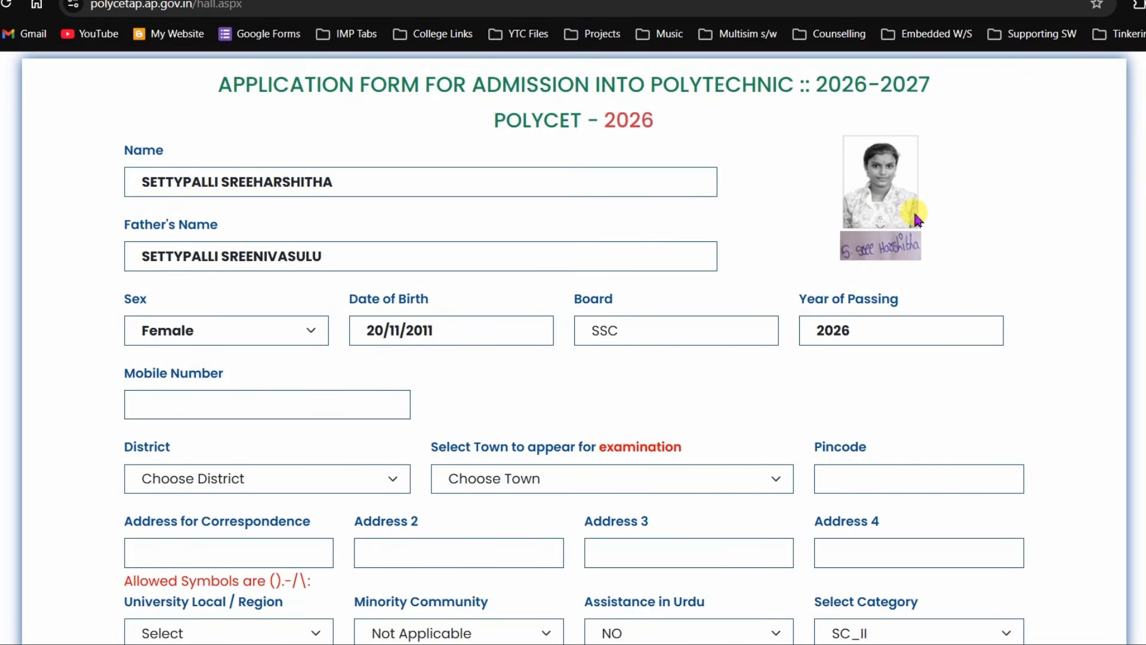
# - Enter the candidate's mobile number and set both district and examination town to Nellore
pyautogui.click(188, 406)
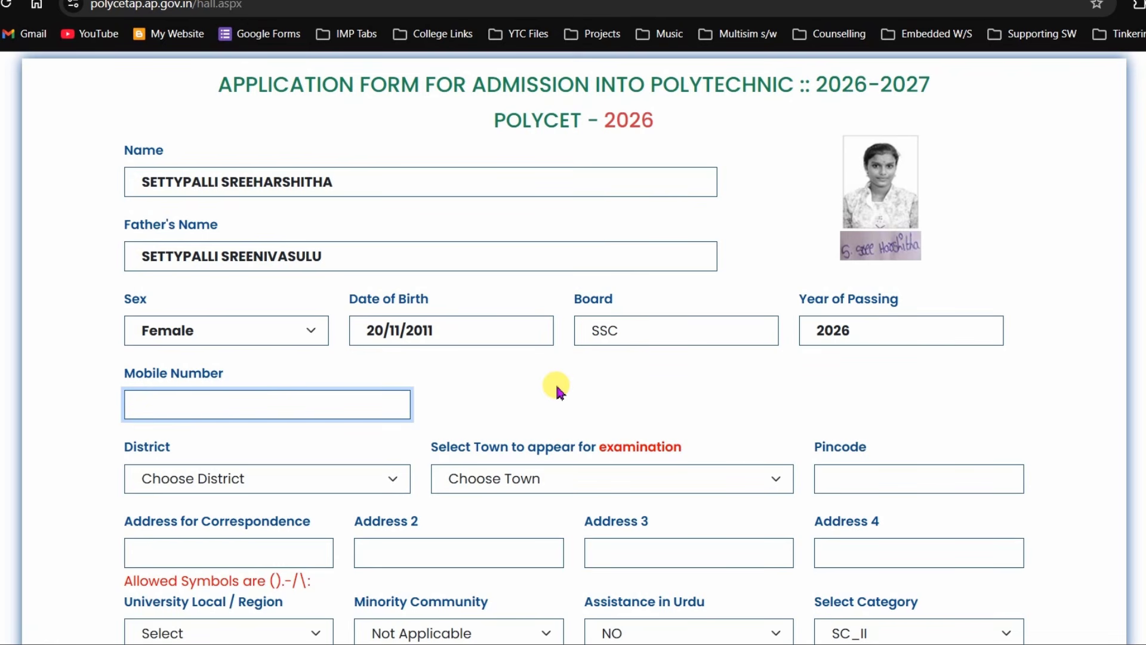
pyautogui.write('9')
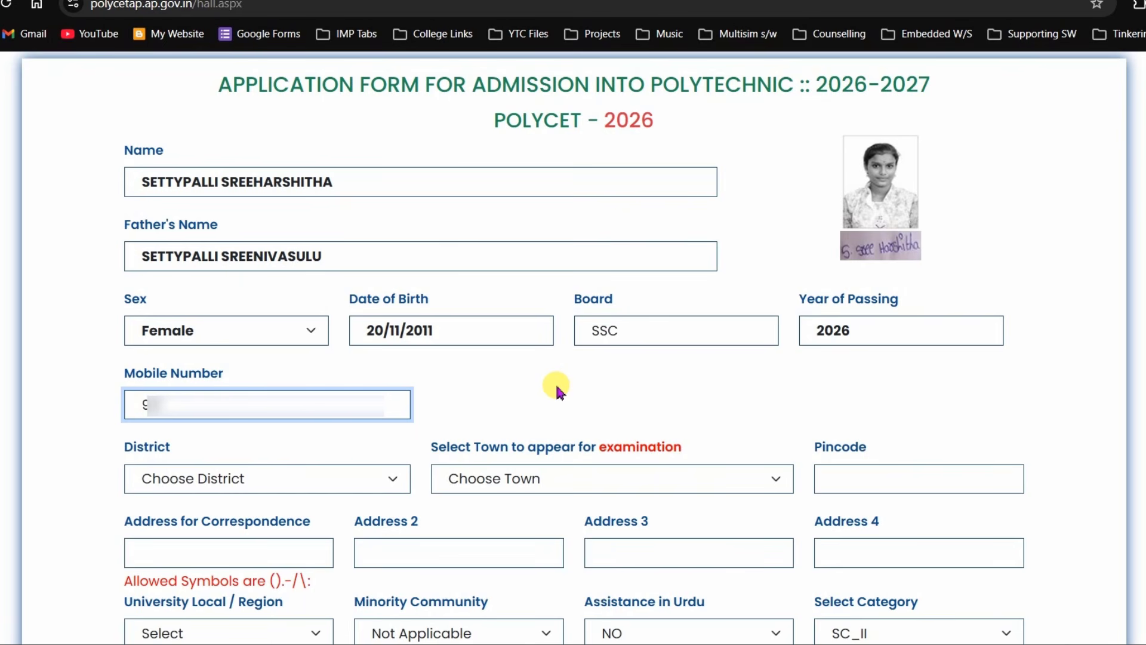
pyautogui.write('XXXXXXXXX')
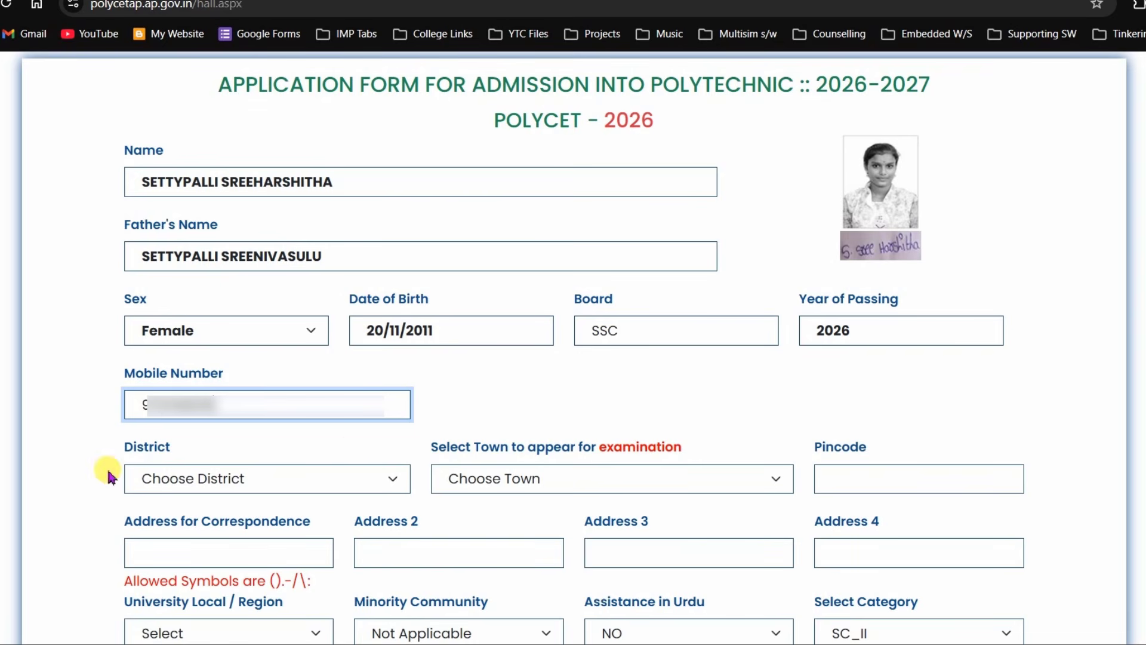
pyautogui.click(310, 481)
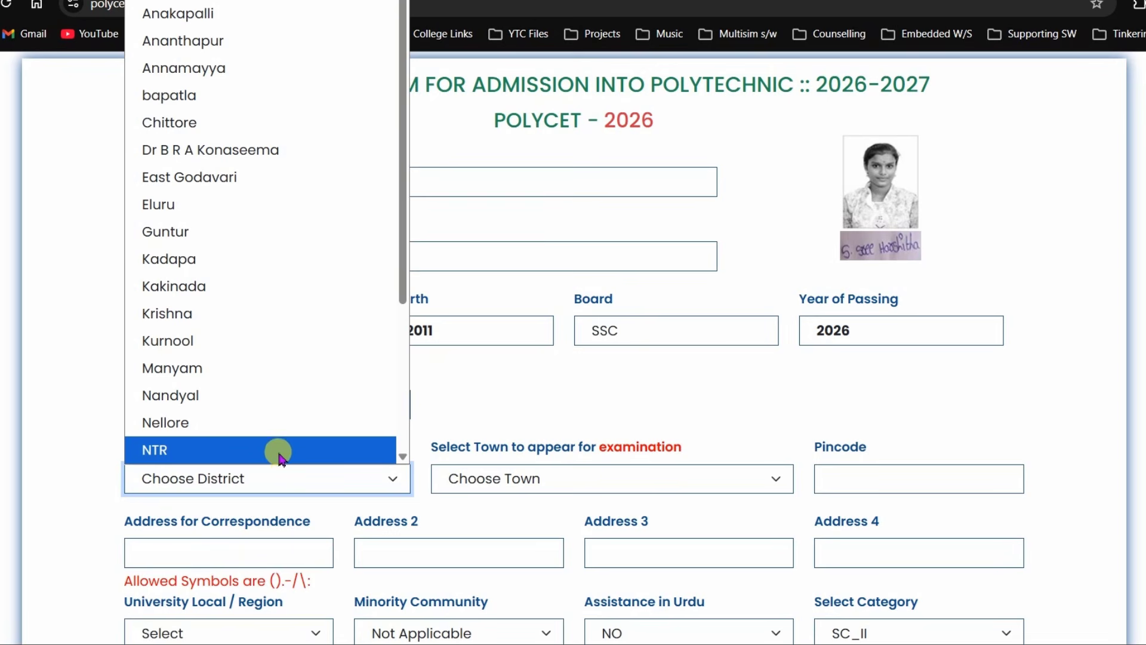
pyautogui.click(219, 422)
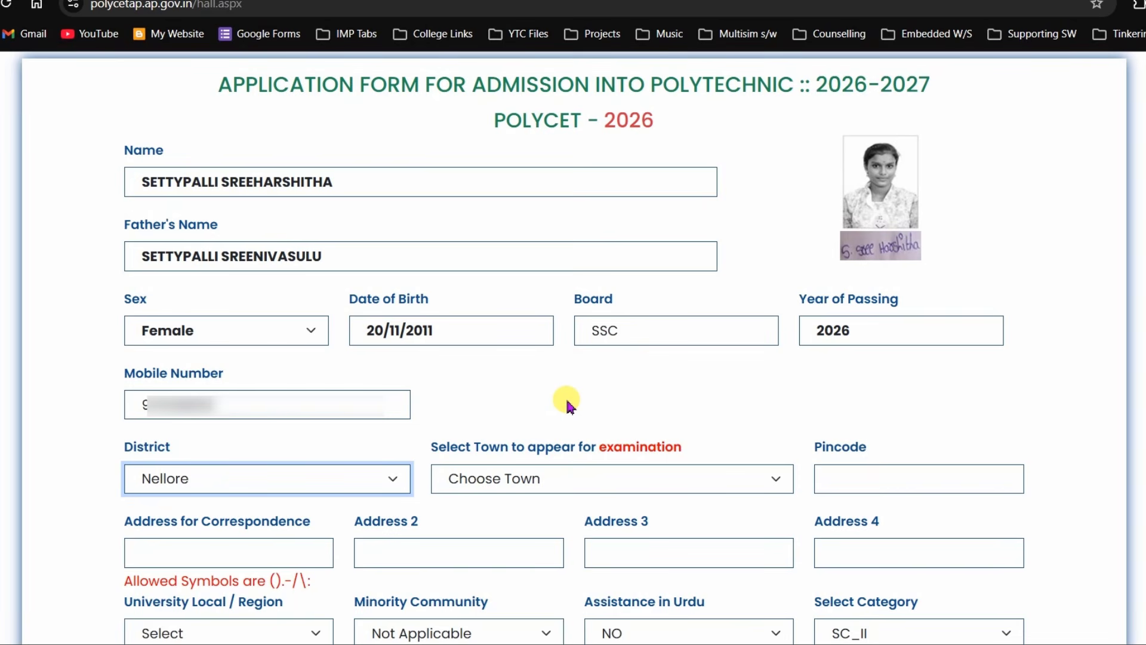
pyautogui.click(544, 490)
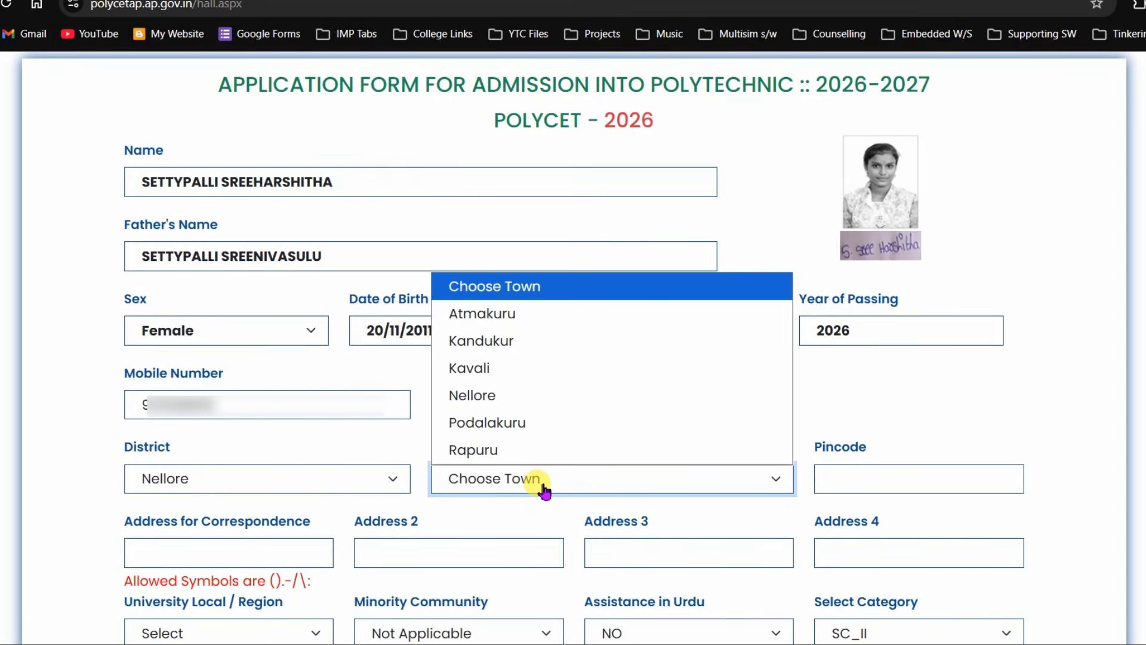
pyautogui.click(485, 395)
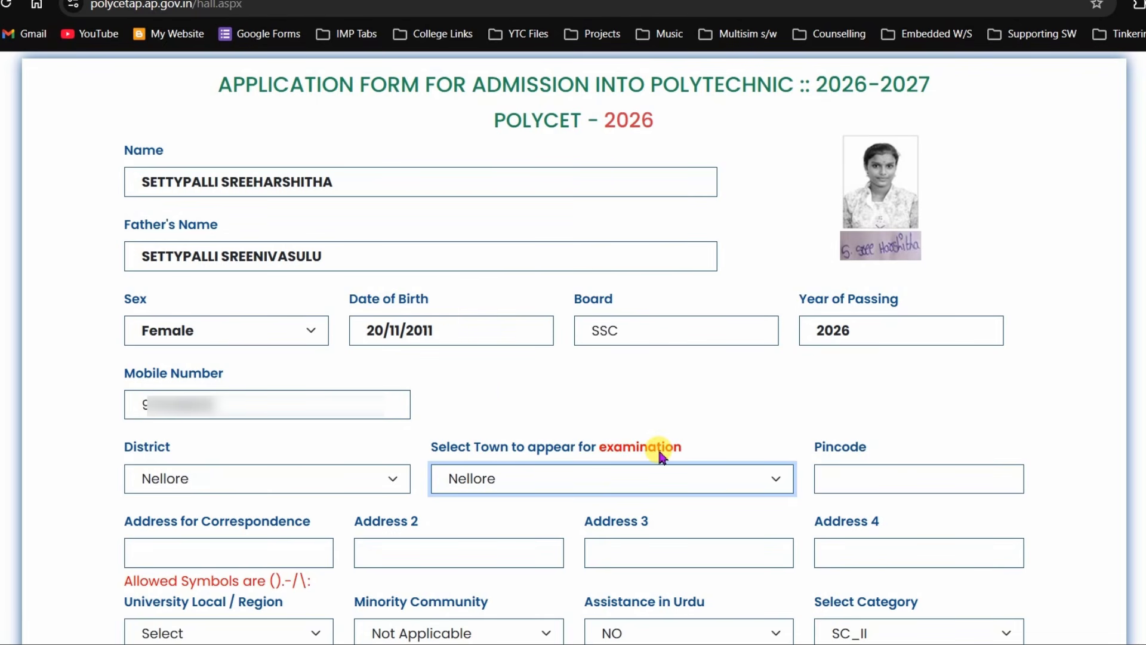
# - Fill in the pincode of the candidate's address
pyautogui.click(839, 479)
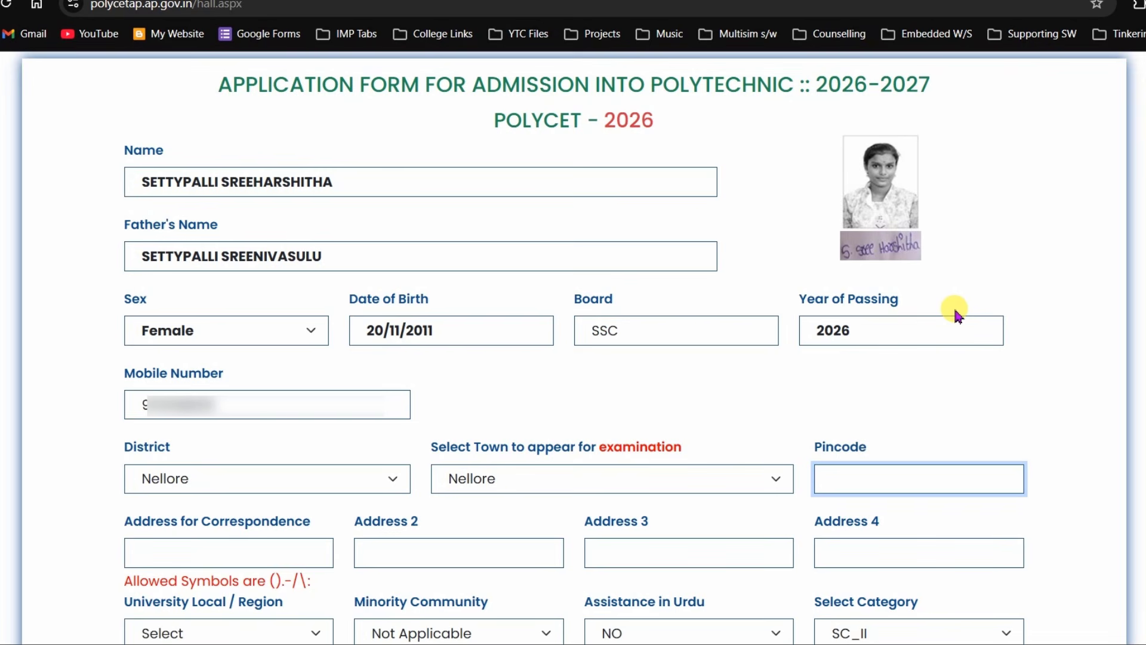
pyautogui.click(1052, 345)
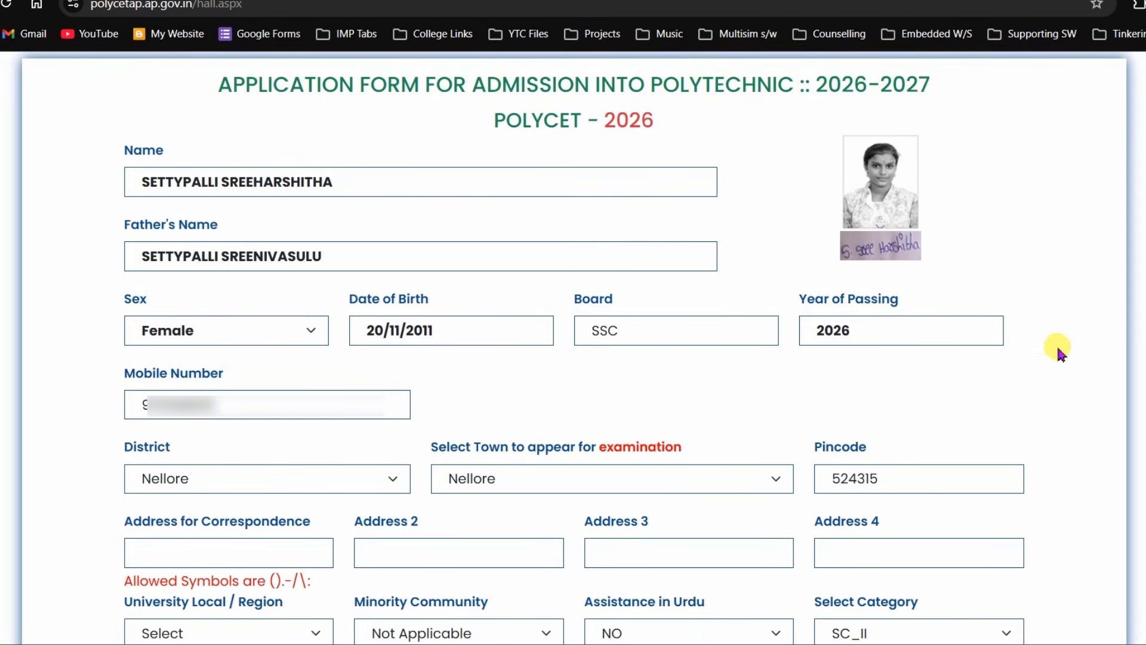
# - Enter the candidate's postal address across the four correspondence address lines
pyautogui.scroll(-5, 573, 346)
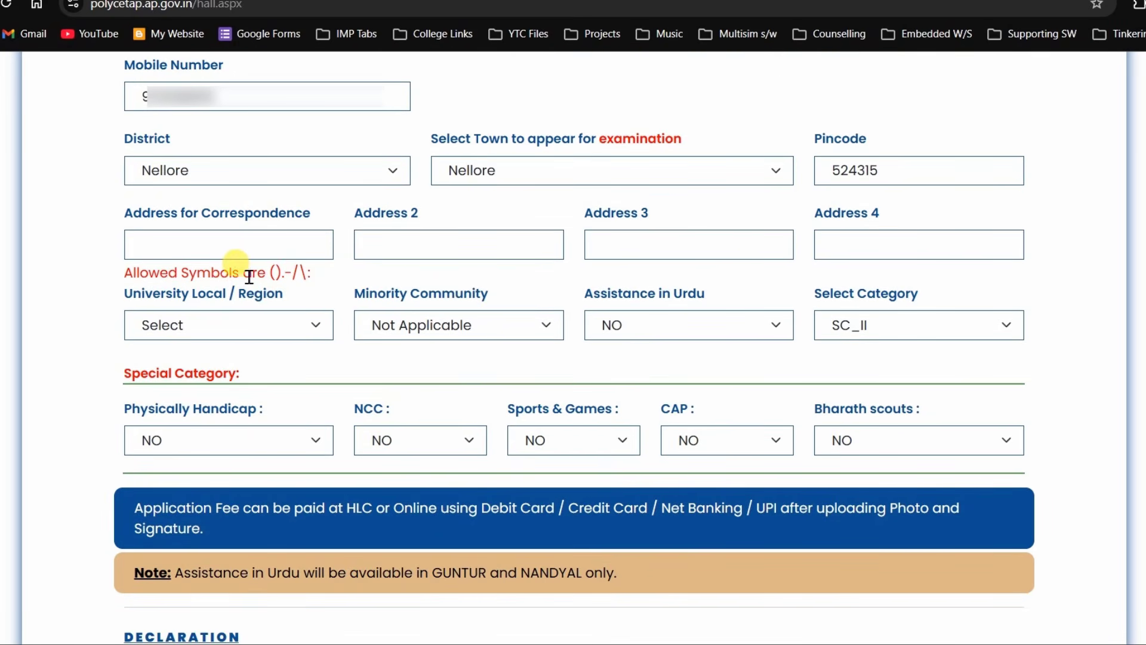
pyautogui.click(244, 248)
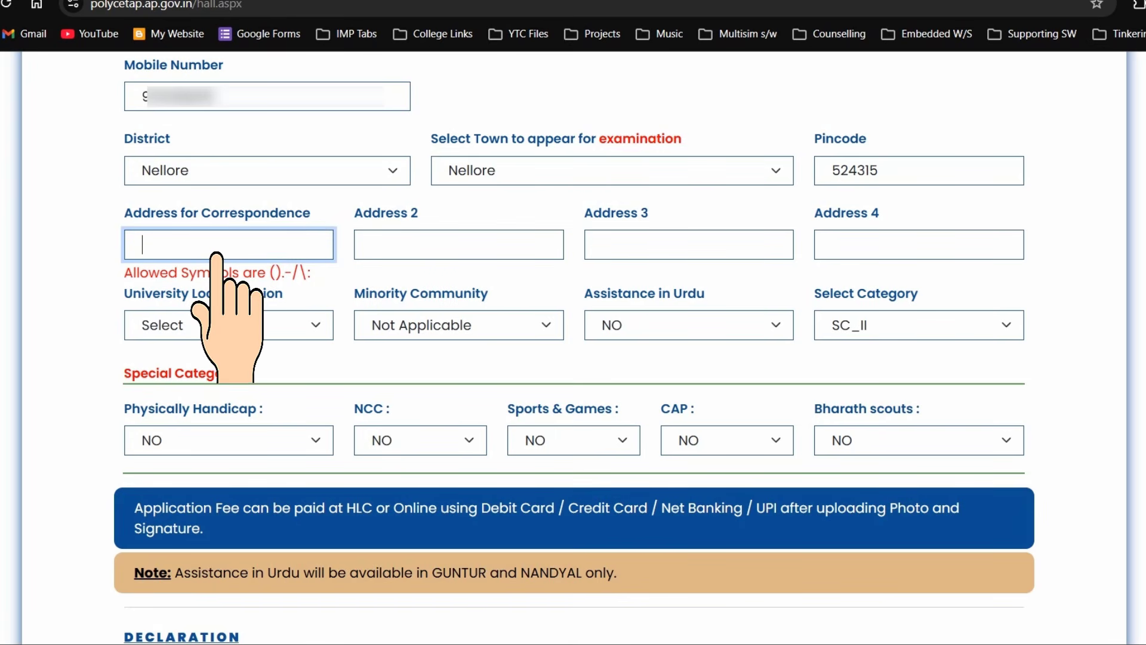
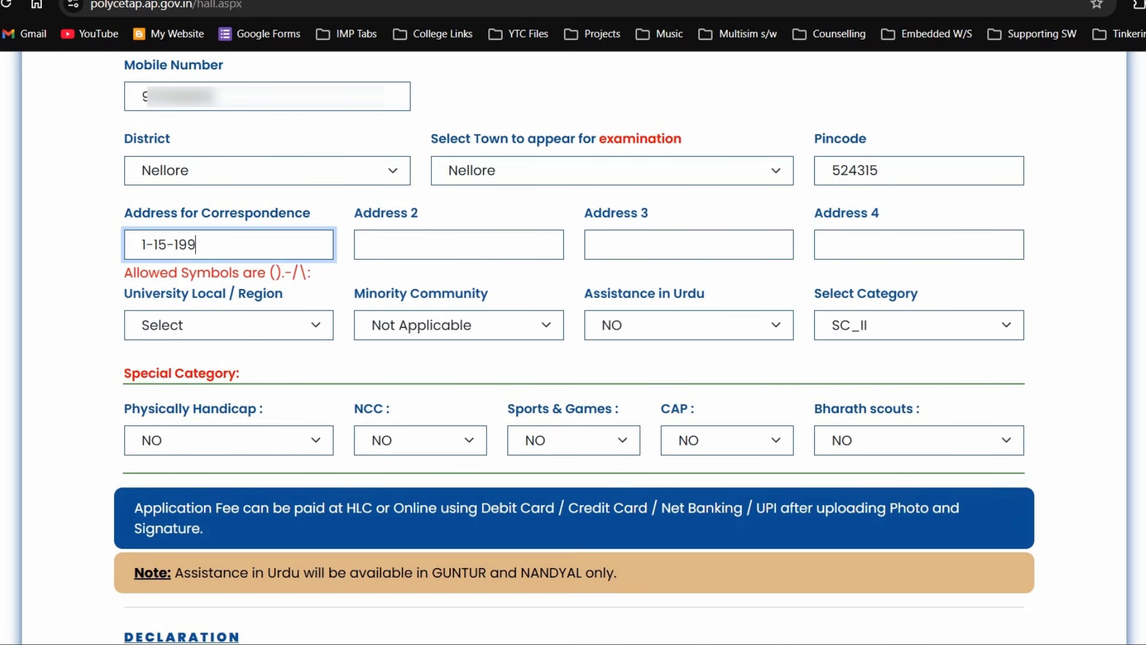
pyautogui.click(392, 252)
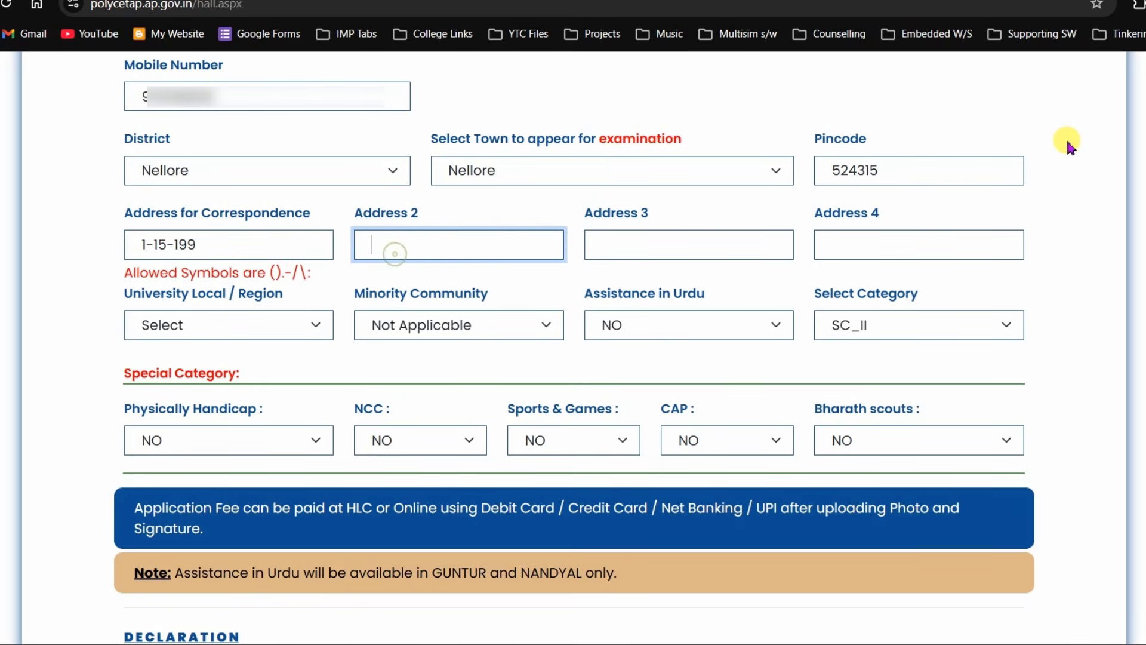
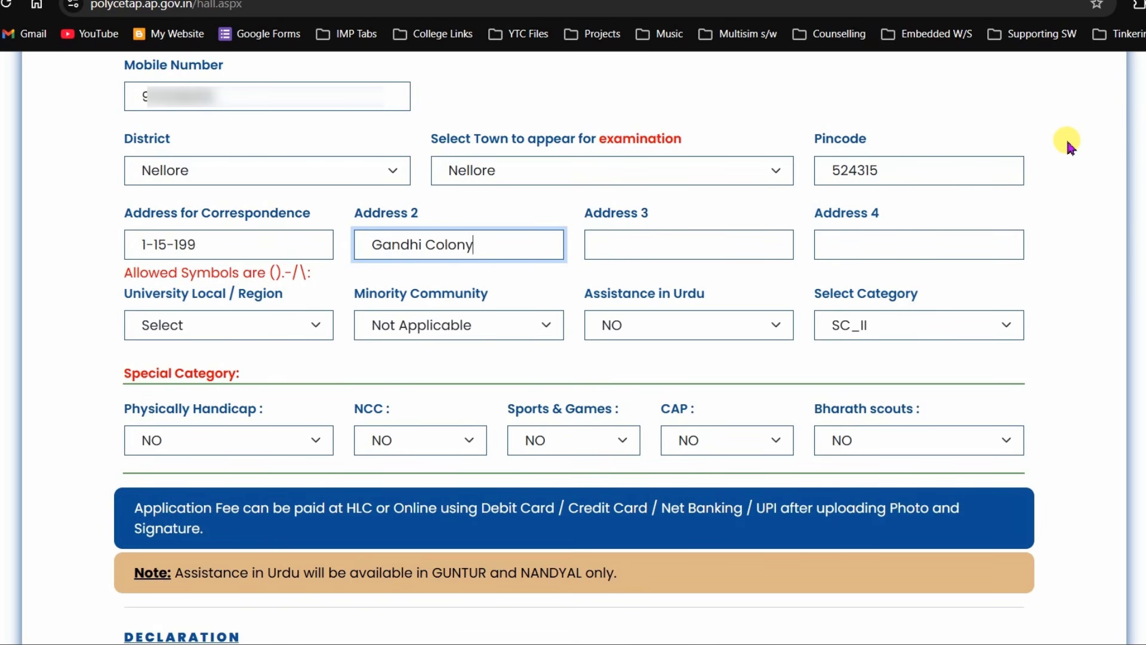
pyautogui.click(707, 246)
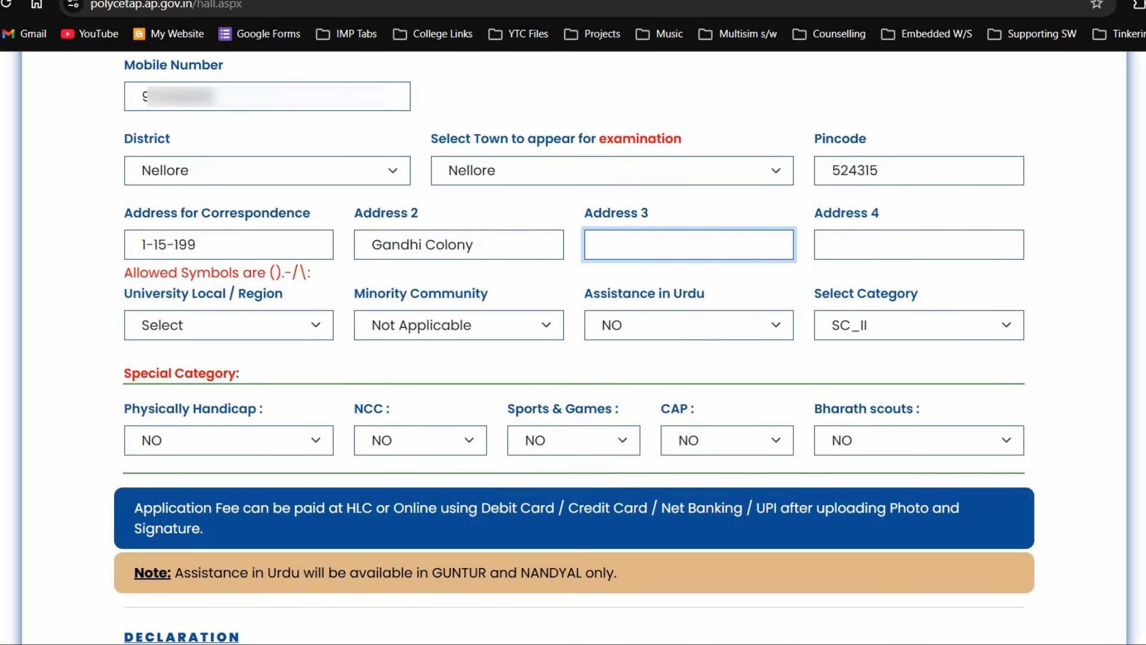
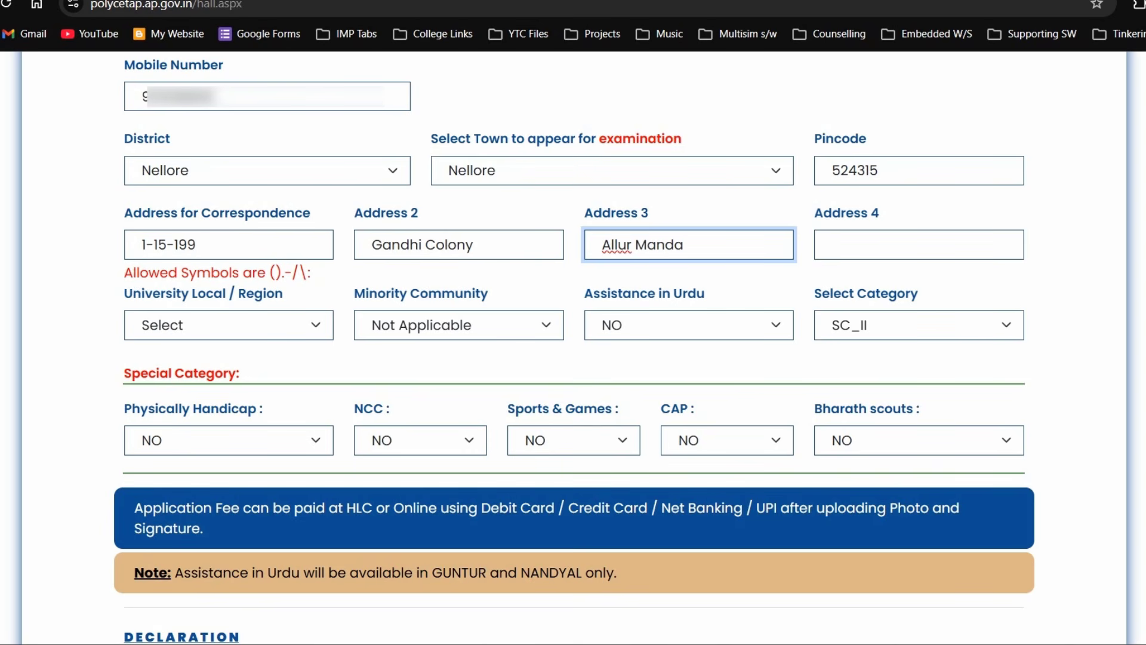
pyautogui.click(879, 244)
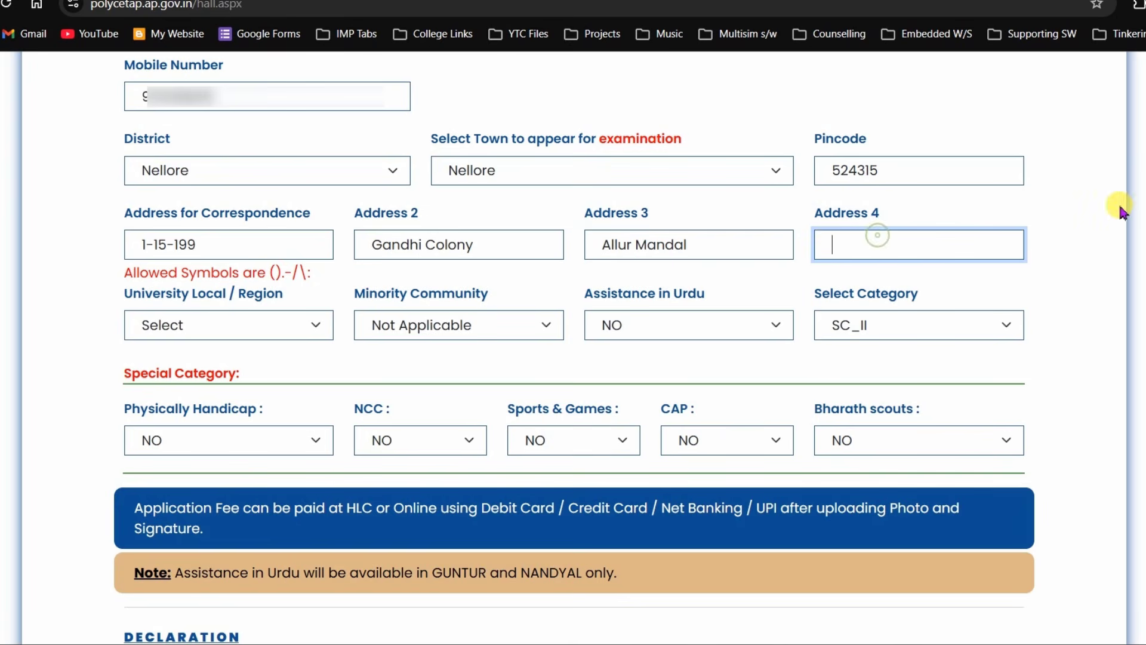
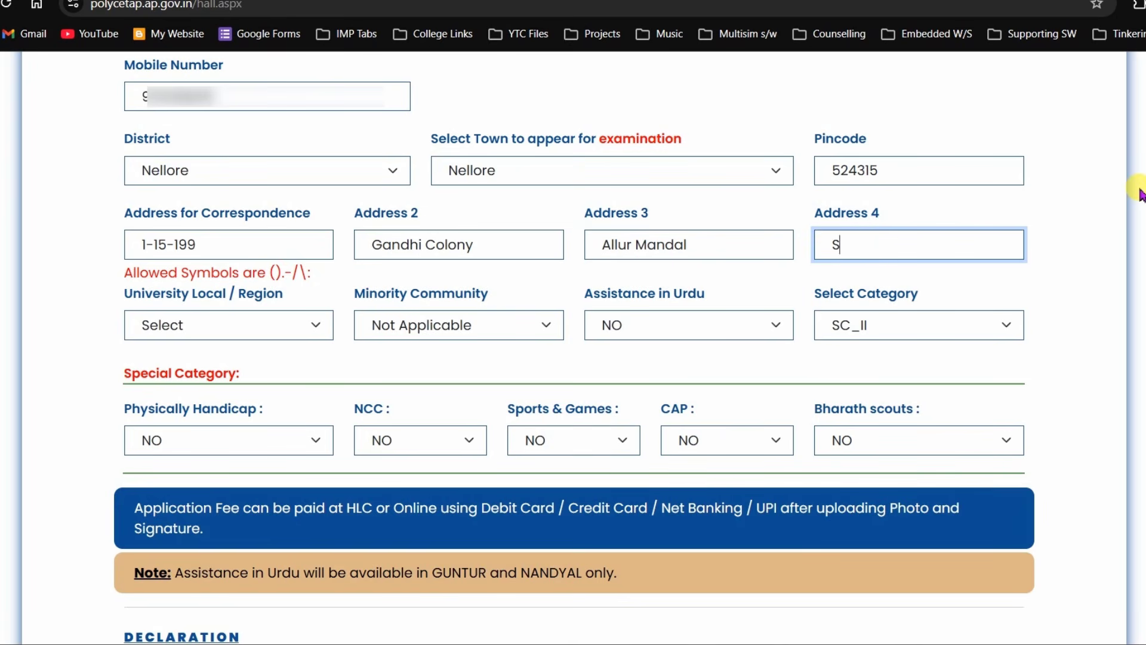
# - Set local region to Sri Venkateshwara University and minority community to Not Applicable
pyautogui.click(210, 324)
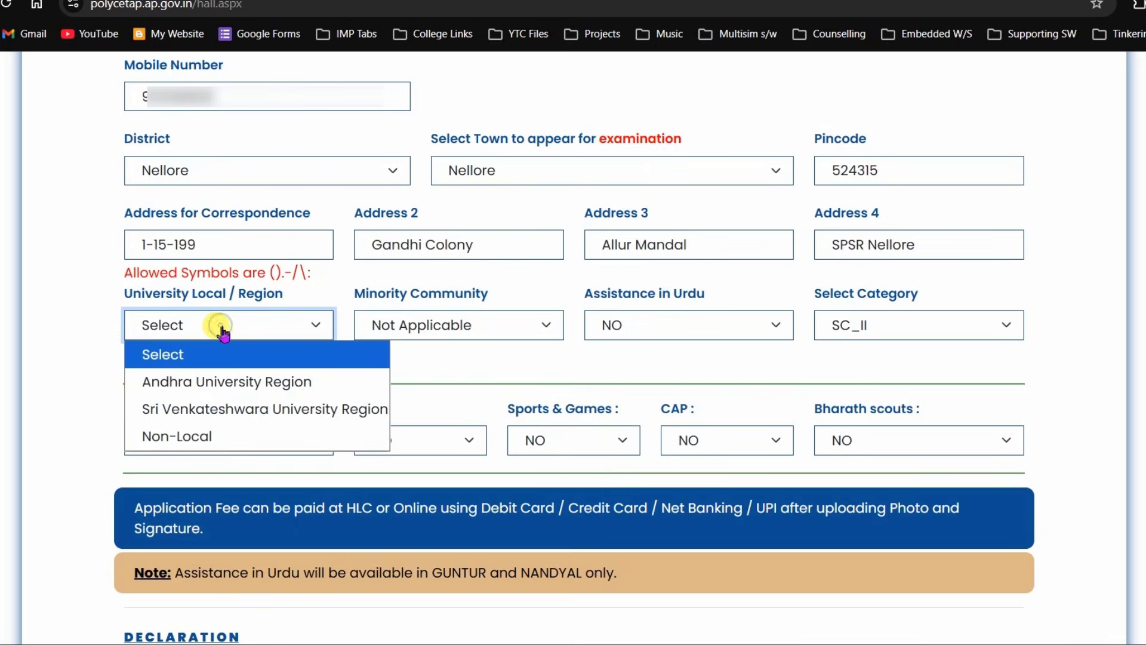
pyautogui.click(305, 411)
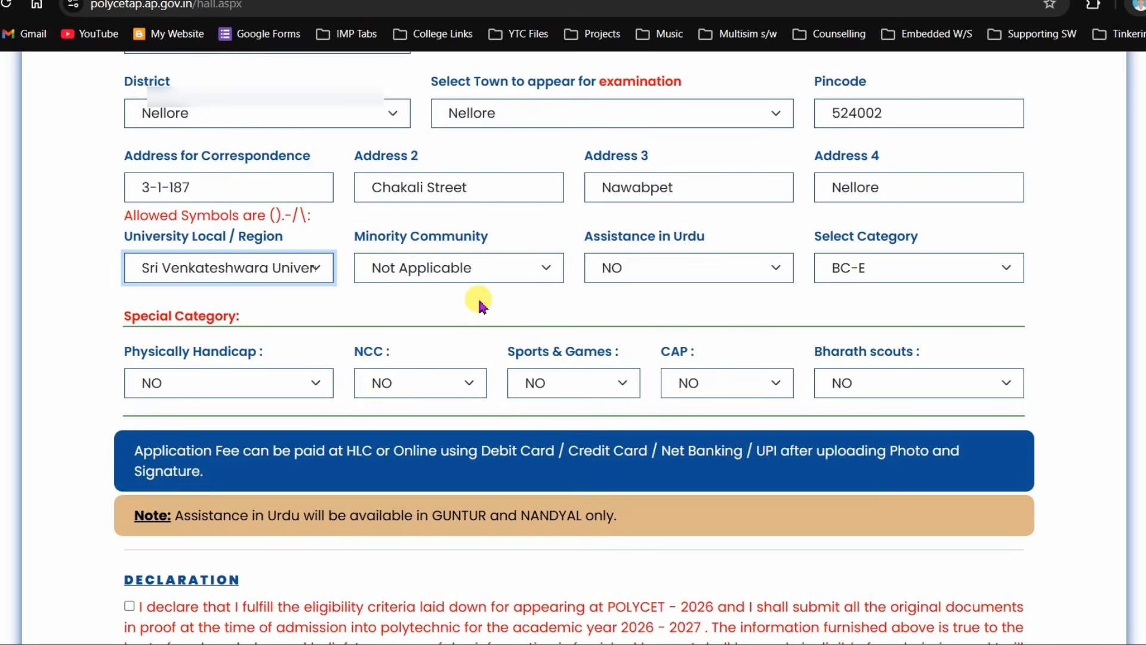
pyautogui.click(500, 270)
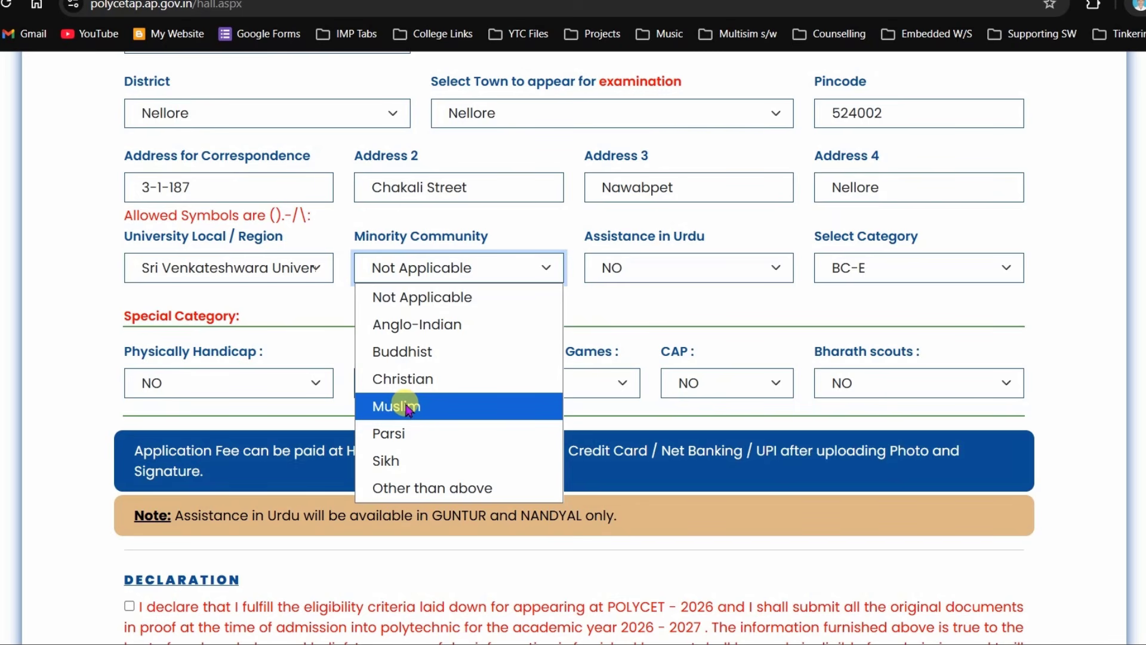
pyautogui.click(410, 409)
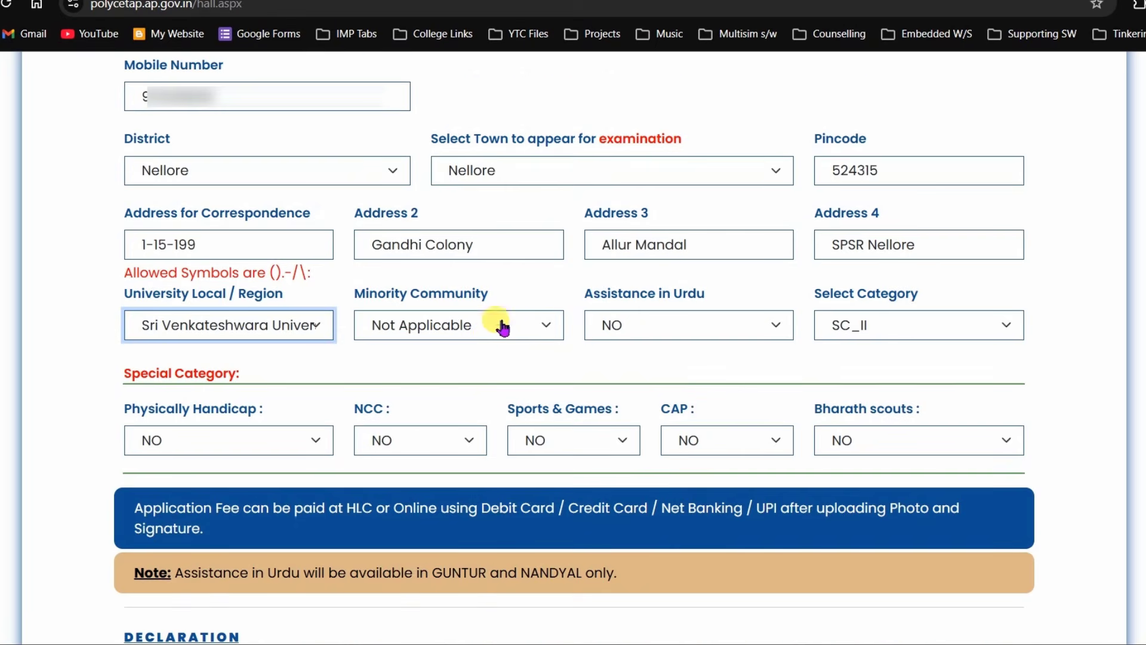
pyautogui.click(499, 325)
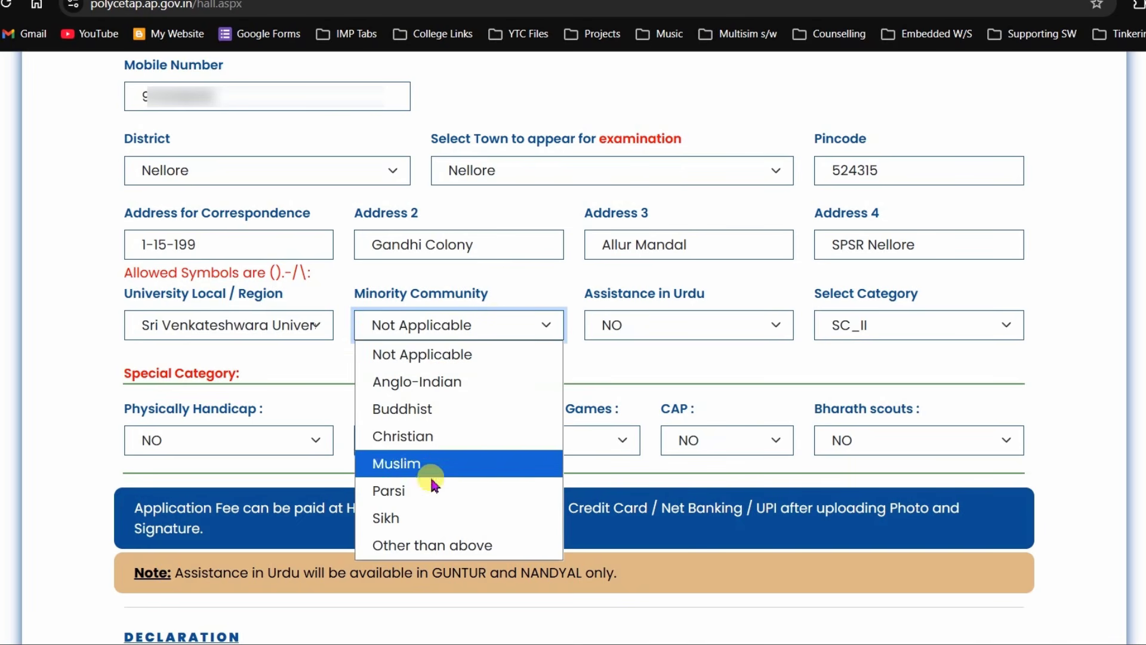
pyautogui.click(395, 355)
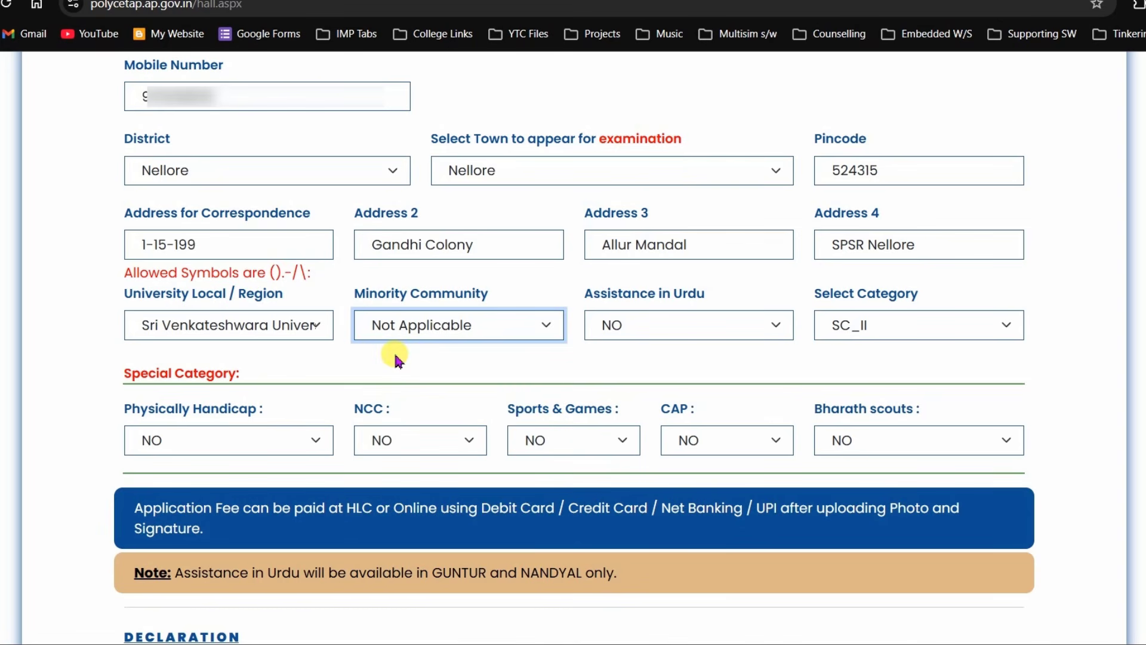
# - Keep Assistance in Urdu as NO and bring up the category list to check SC_II
pyautogui.click(624, 325)
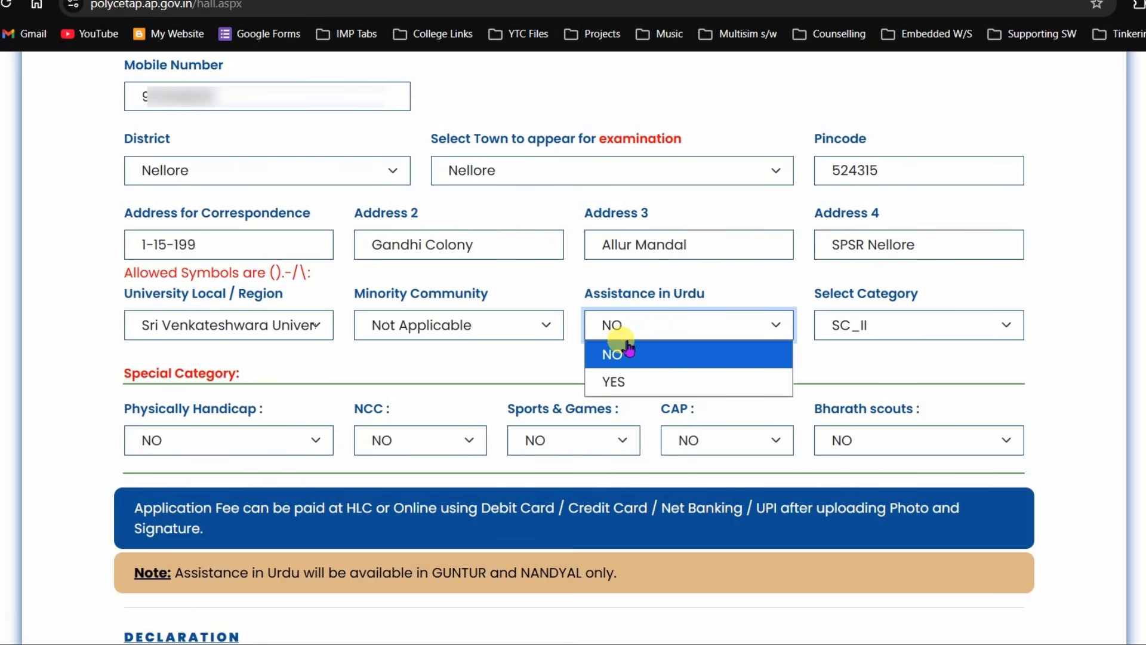
pyautogui.click(627, 327)
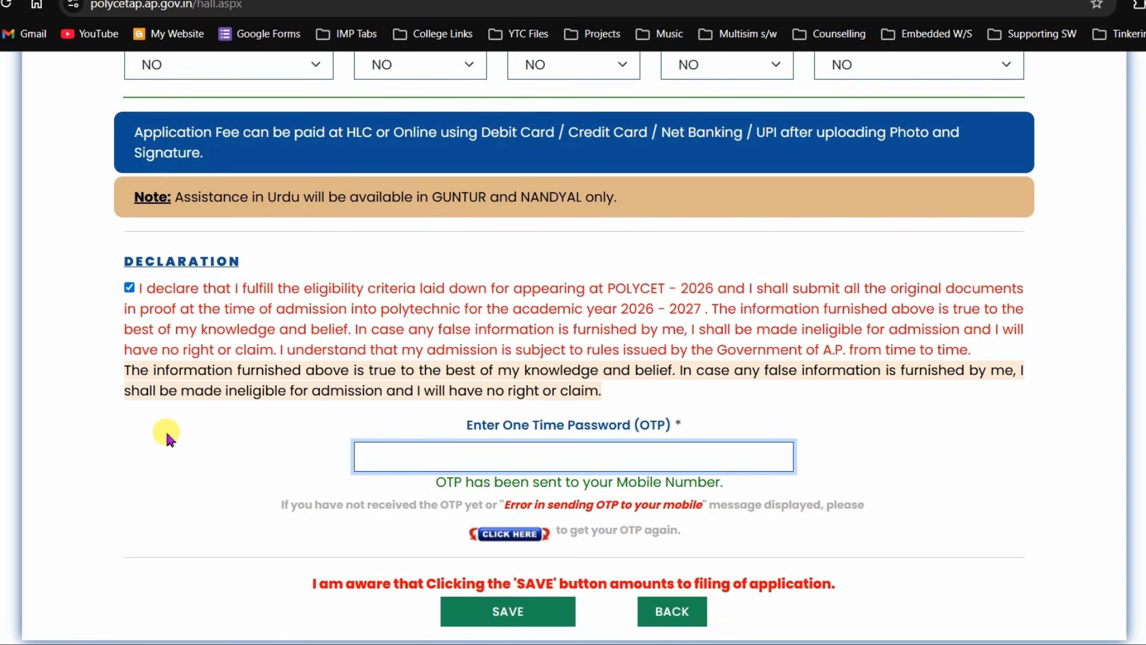
pyautogui.write('47')
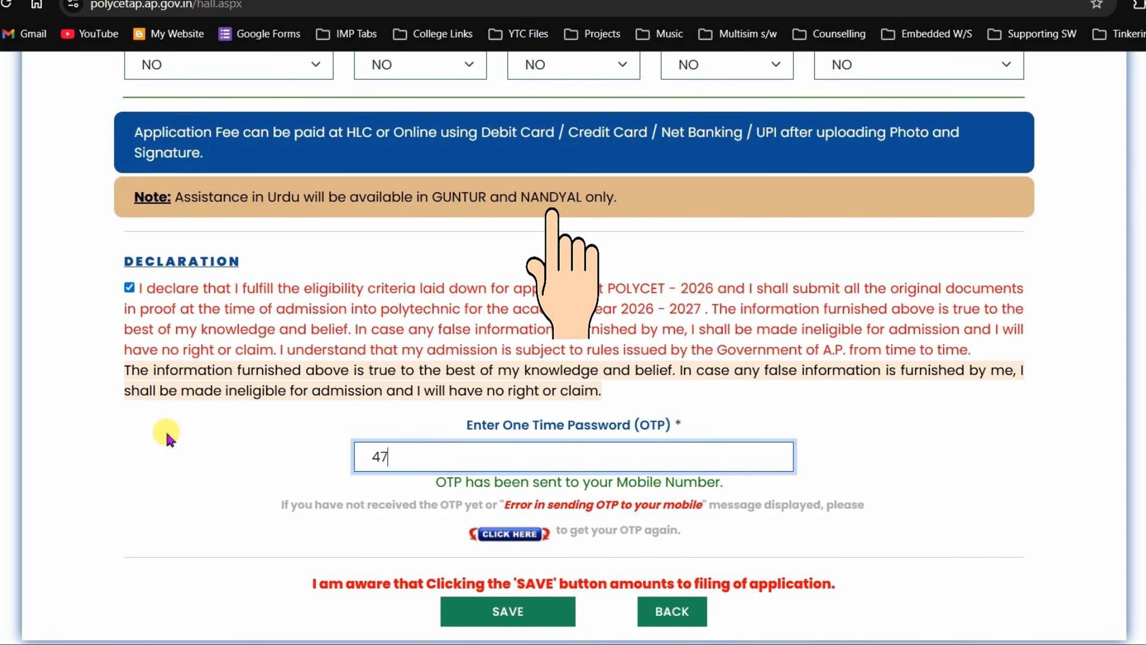
pyautogui.scroll(6, 686, 327)
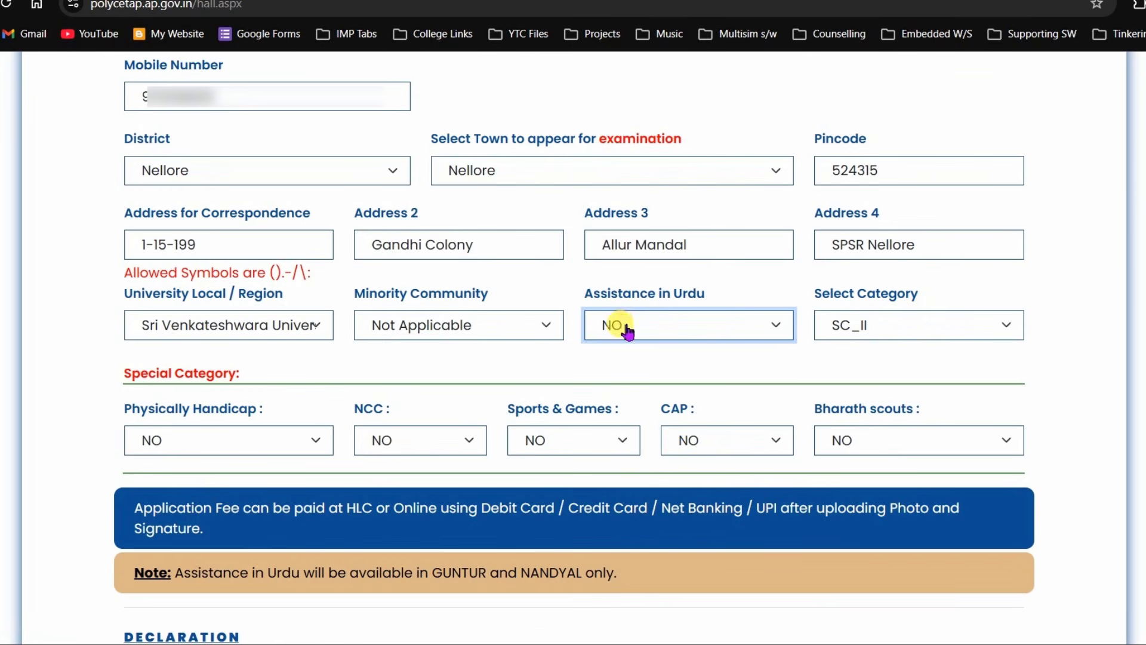
pyautogui.click(906, 326)
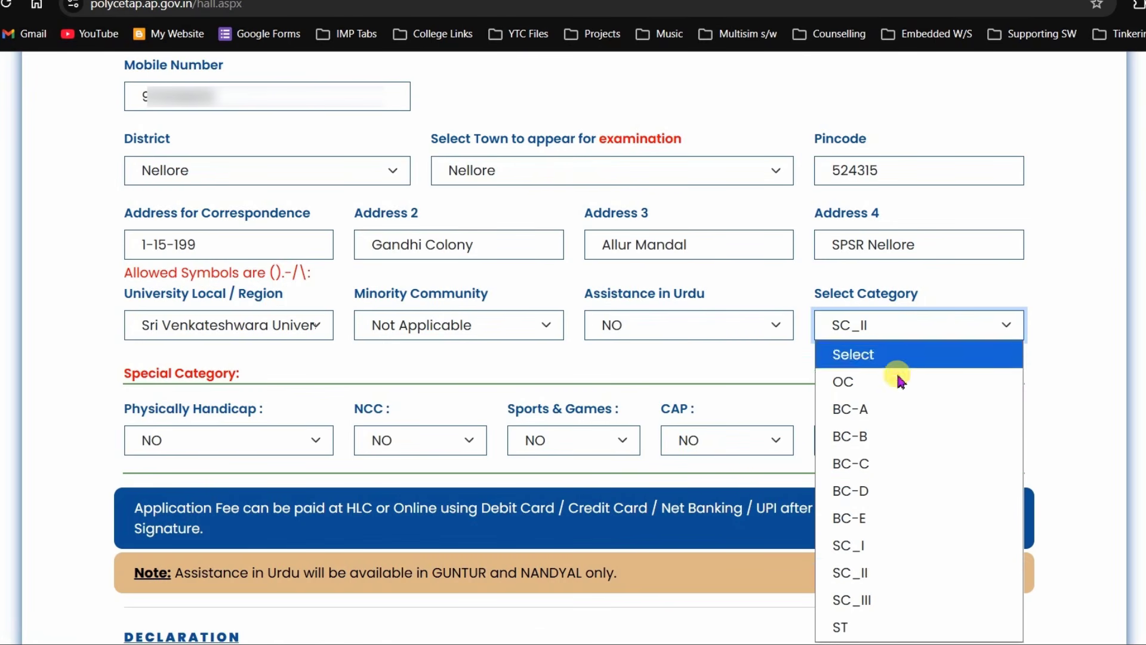
# - Keep SC_II as the category and set Physically Handicap and NCC to NO
pyautogui.click(865, 575)
pyautogui.click(1065, 335)
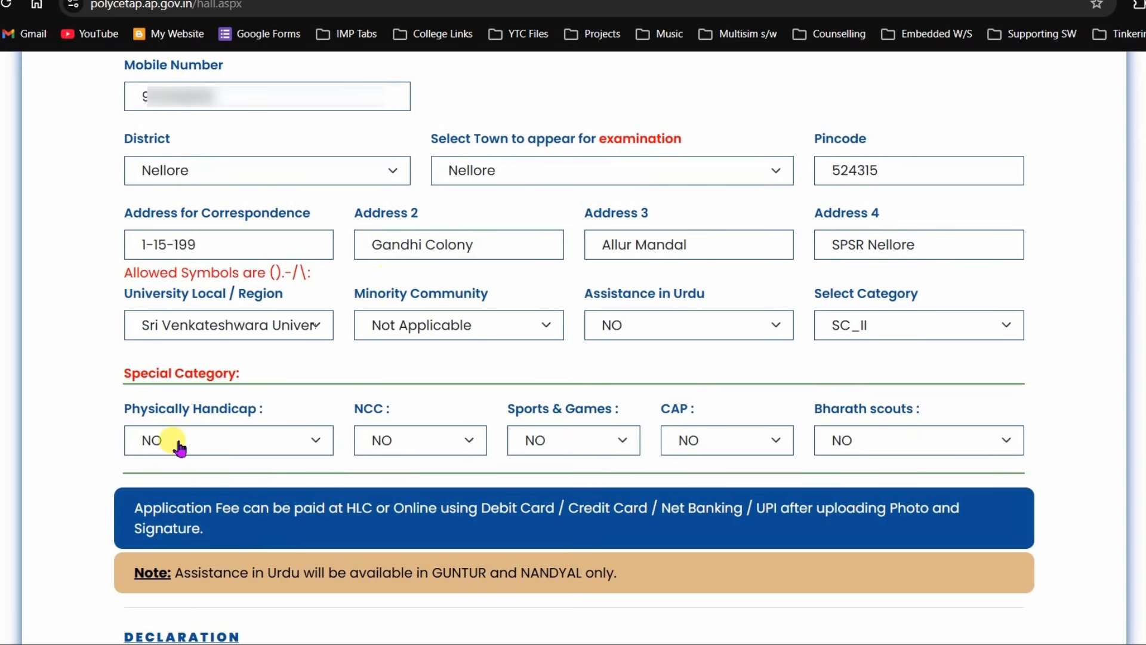
pyautogui.click(263, 441)
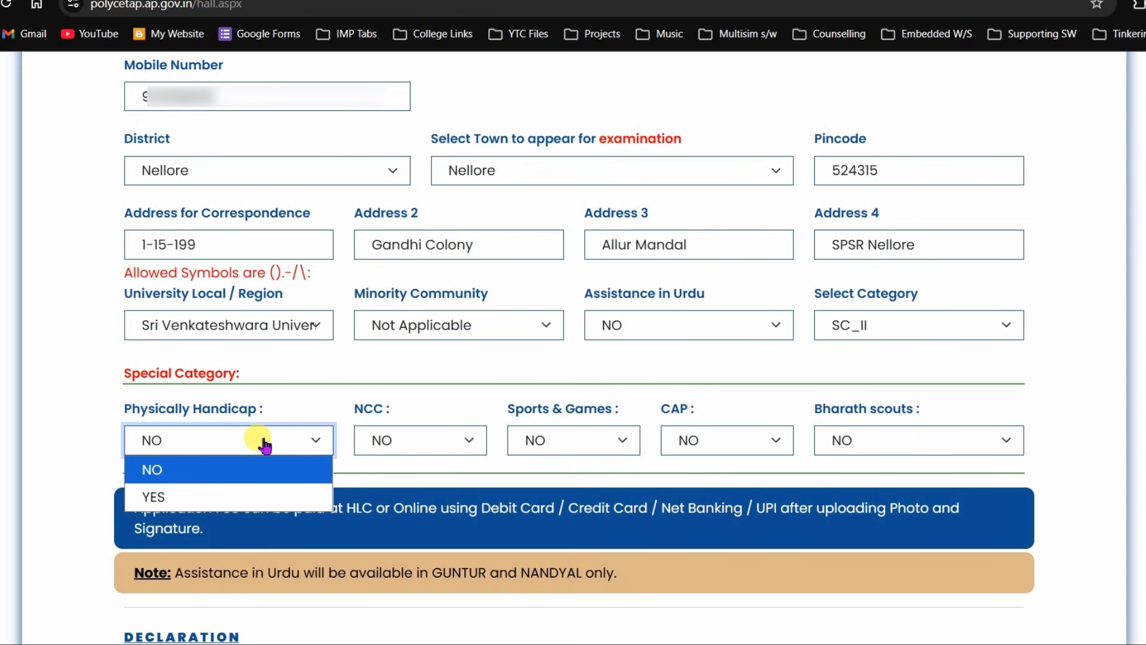
pyautogui.click(172, 480)
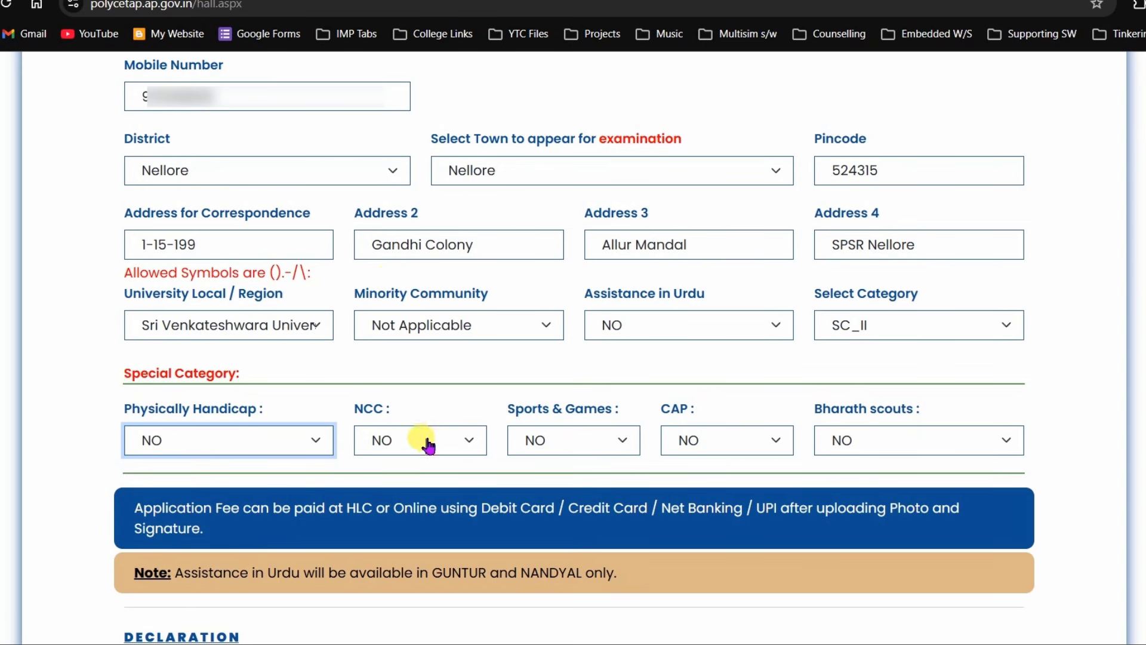
pyautogui.click(411, 445)
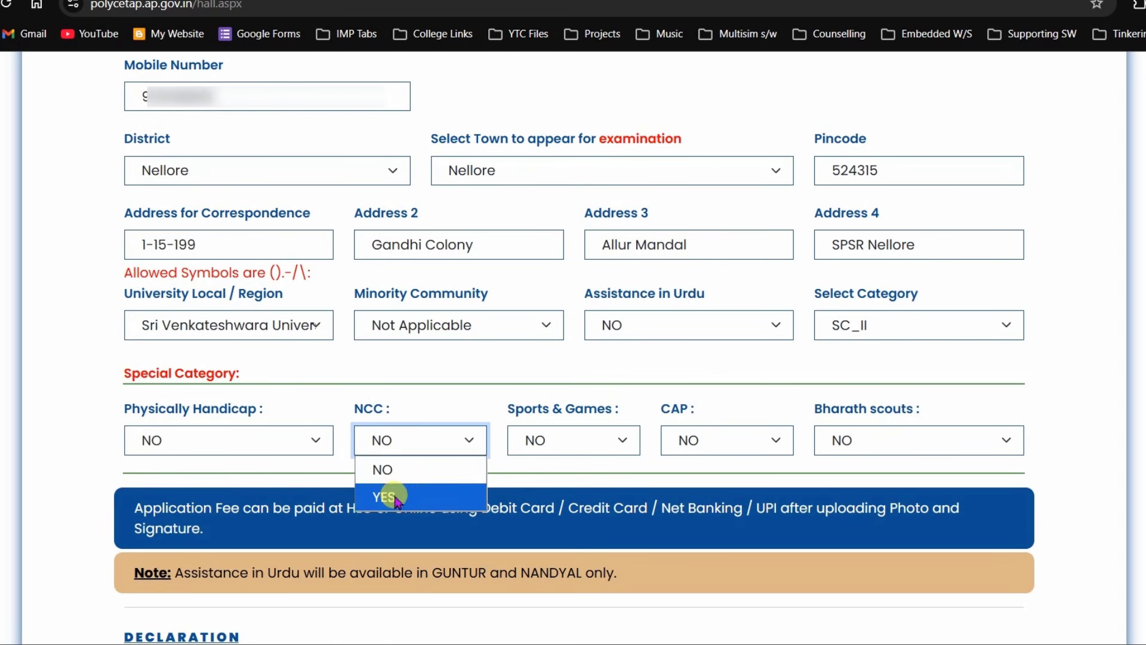
pyautogui.click(393, 473)
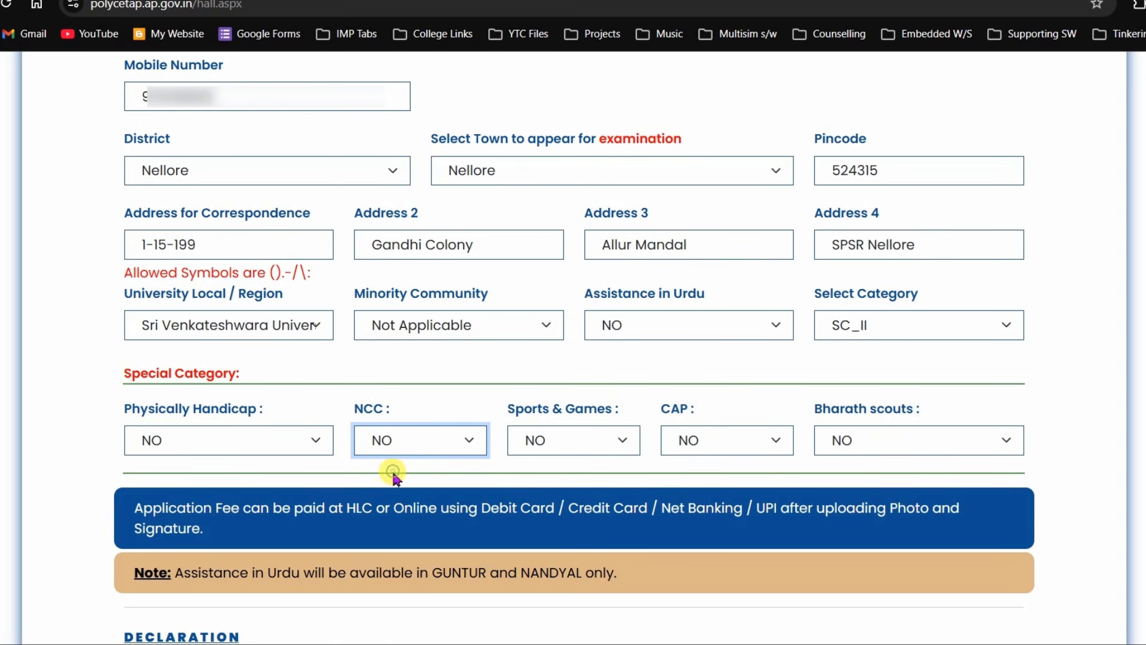
# - Set Sports & Games, CAP and Bharath scouts to NO
pyautogui.click(561, 441)
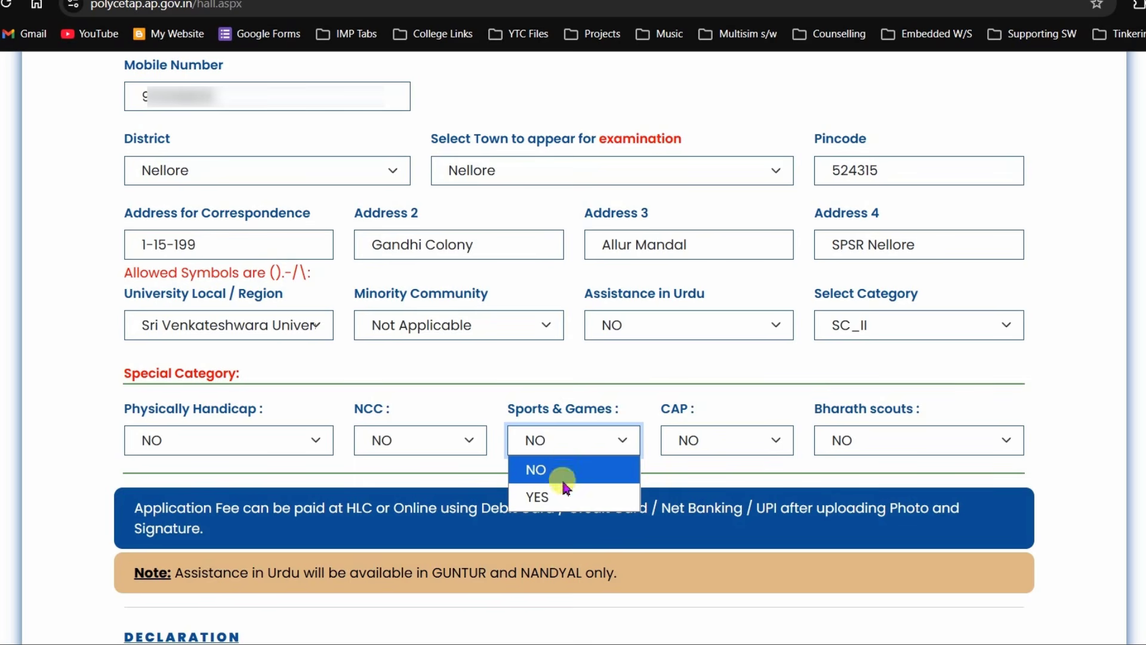
pyautogui.click(549, 469)
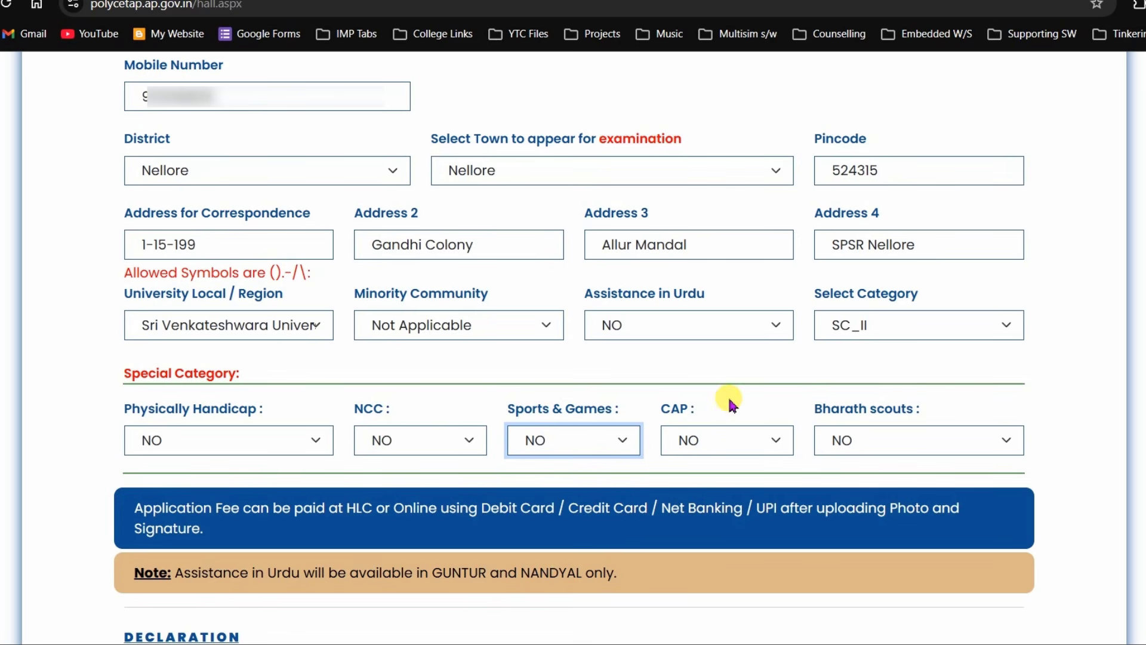
pyautogui.click(711, 436)
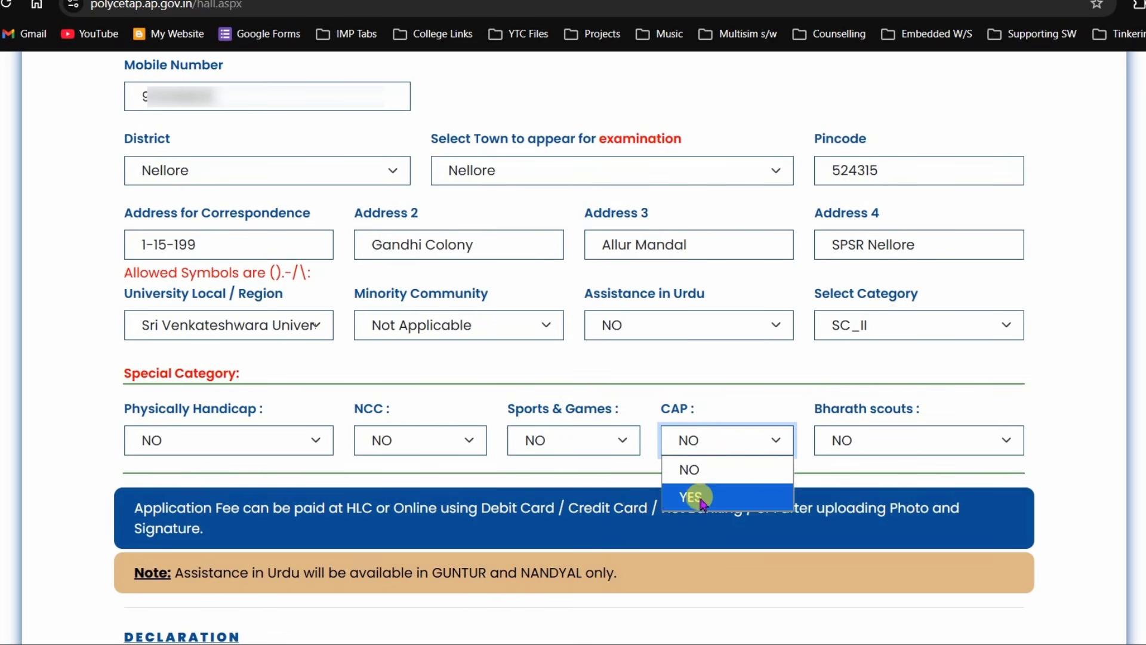
pyautogui.click(692, 470)
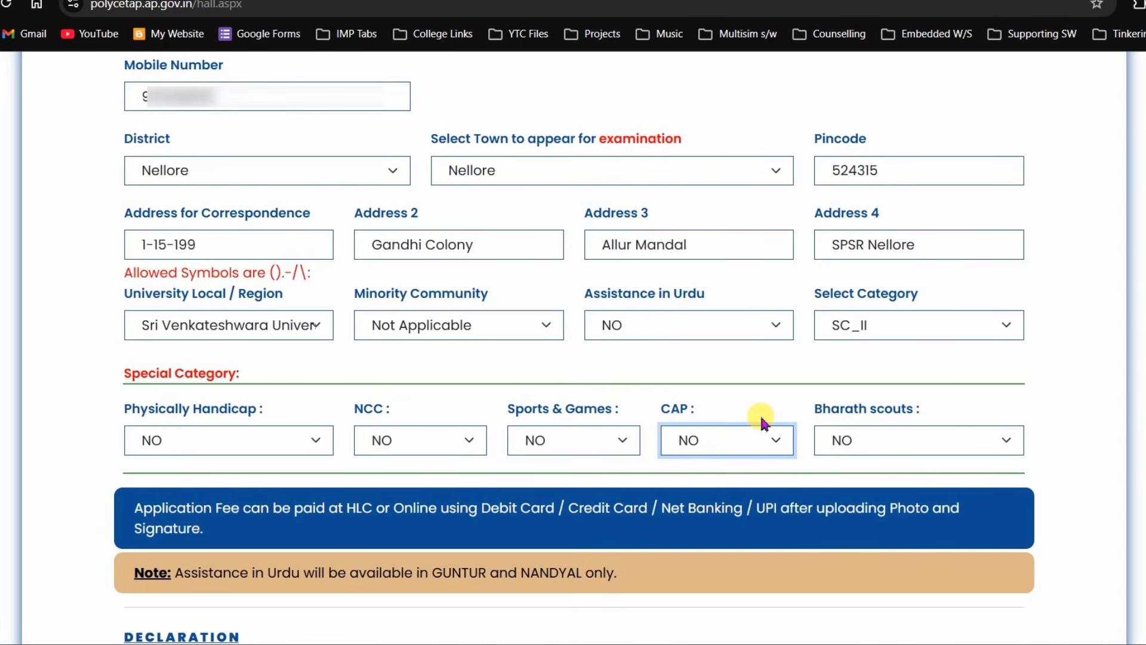
pyautogui.click(870, 445)
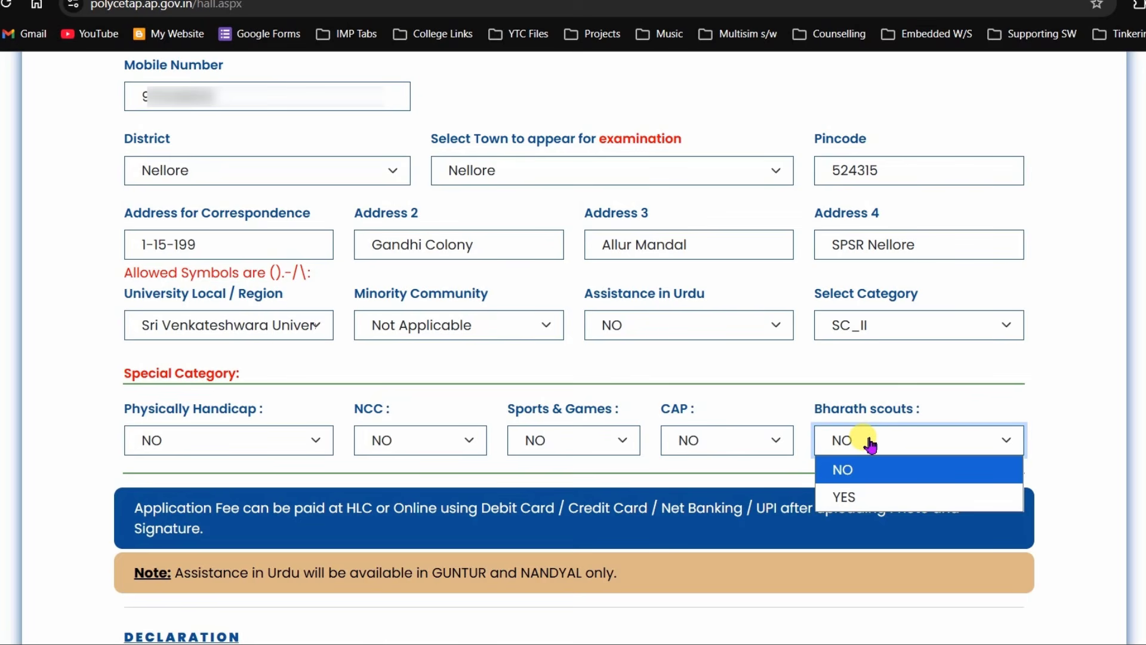
pyautogui.click(868, 475)
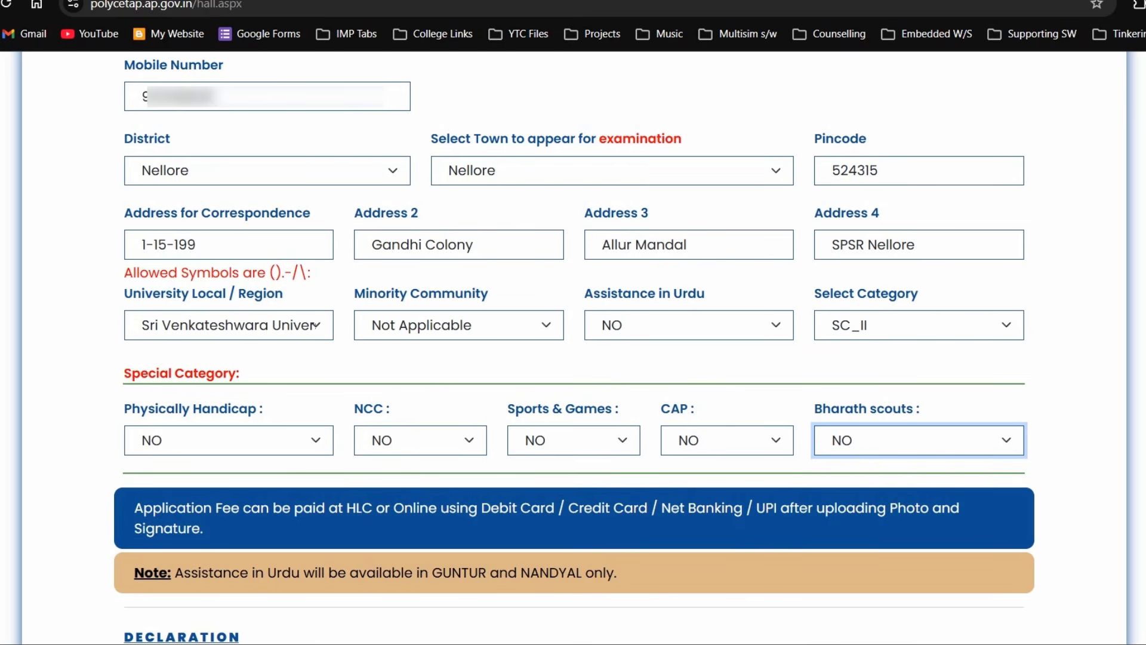
# - Accept the eligibility declaration, decline Chrome's address saving, and save the application
pyautogui.scroll(-6, 573, 346)
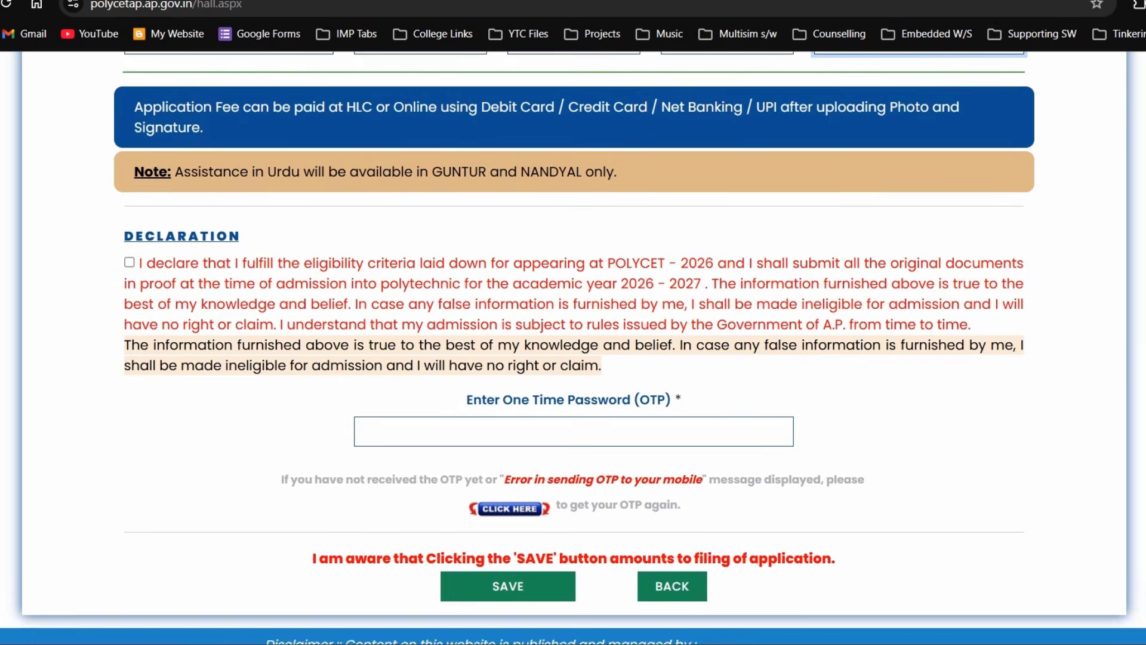
pyautogui.scroll(-1, 573, 347)
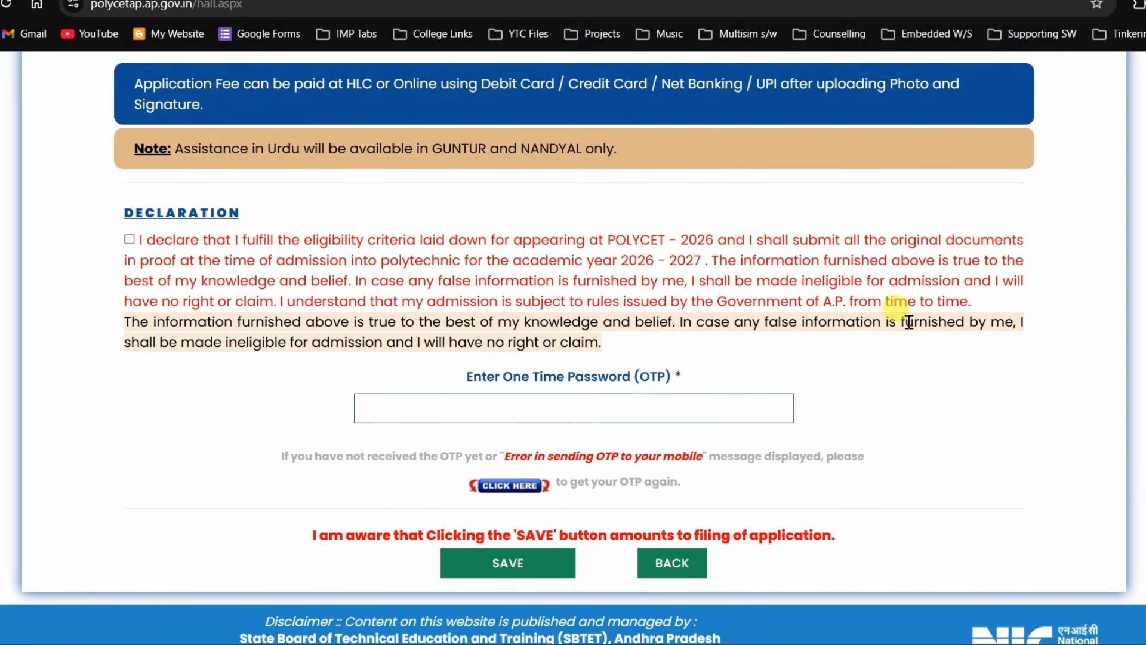
pyautogui.click(129, 239)
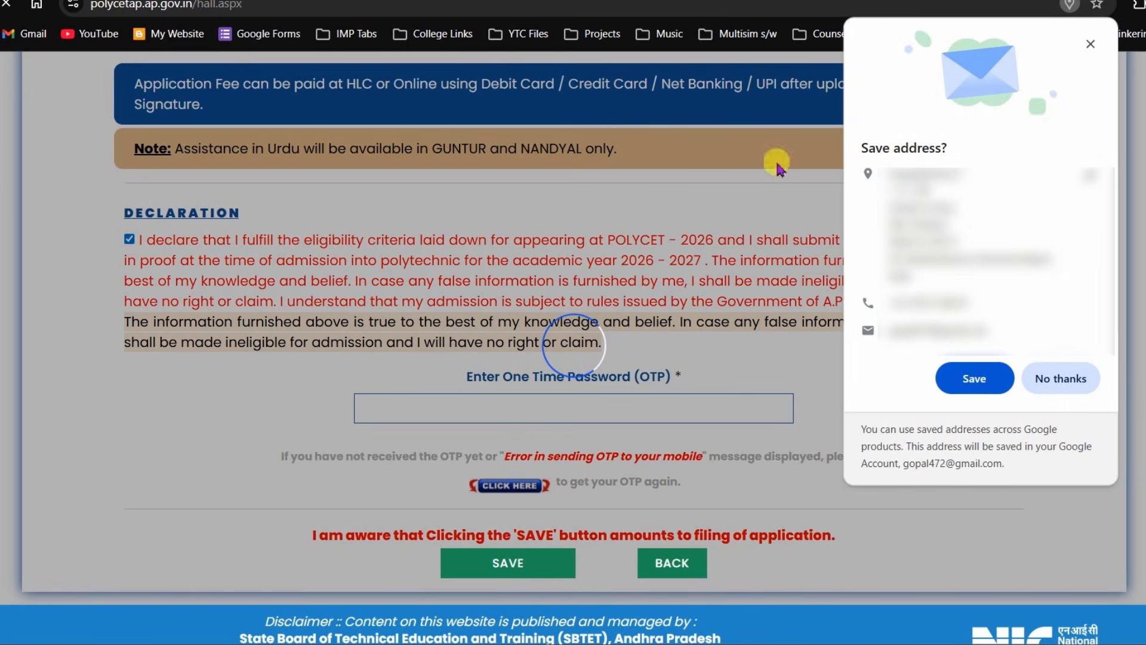
pyautogui.click(1060, 379)
pyautogui.scroll(-5, 994, 401)
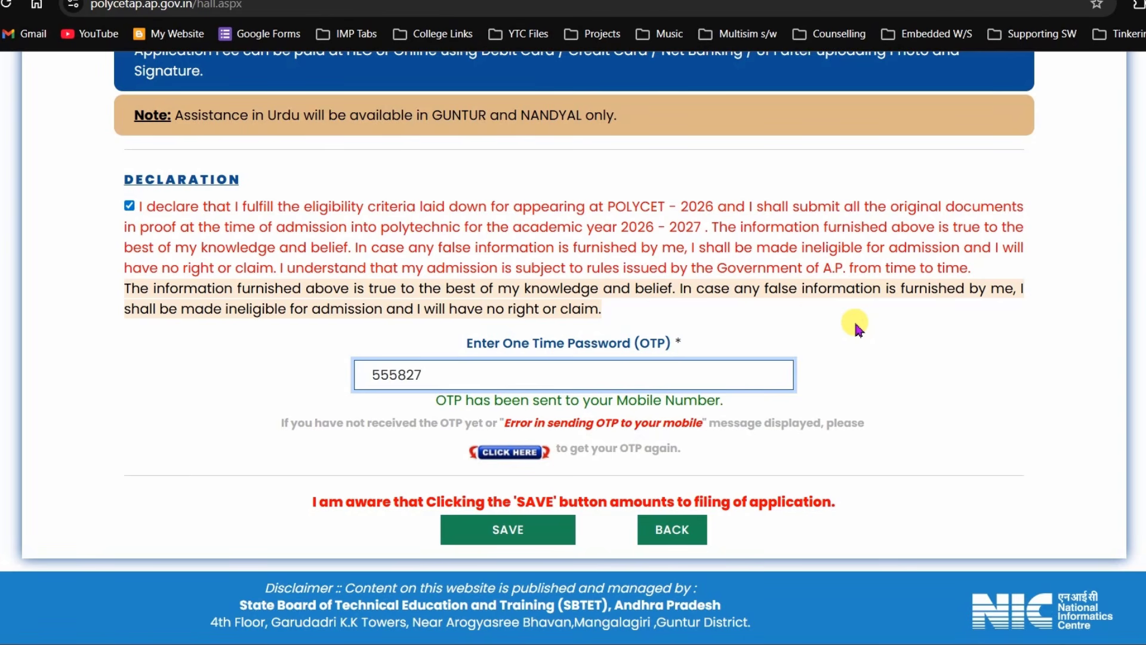
pyautogui.click(503, 532)
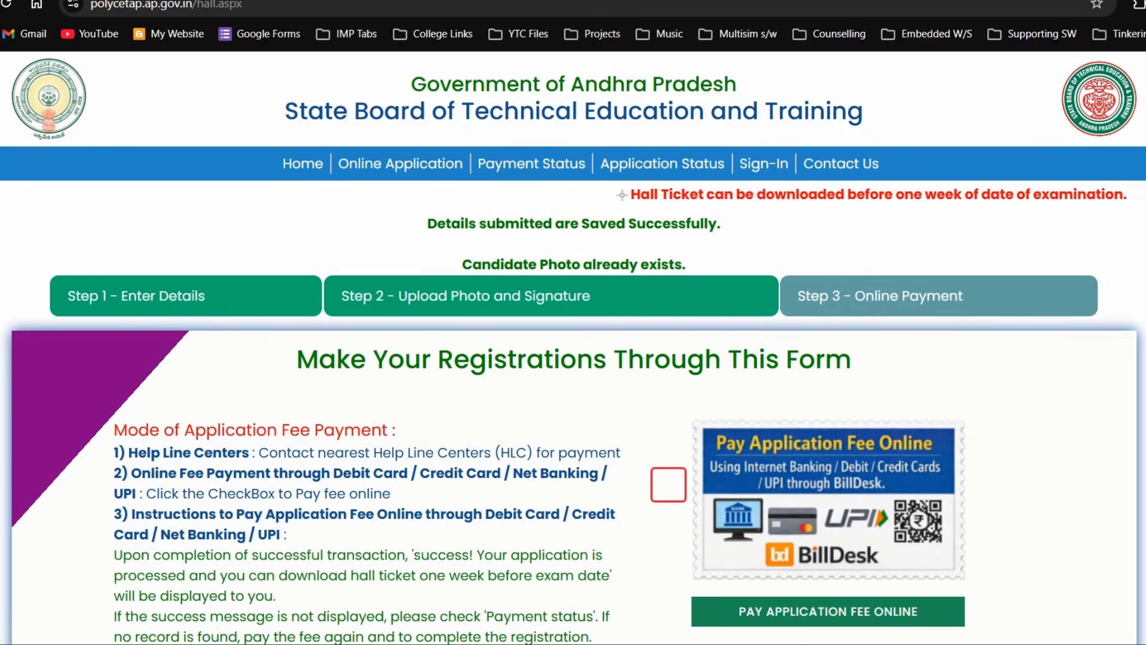
# - Opt to pay the application fee online and confirm the caution dialog to reach BillDesk
pyautogui.scroll(-2, 669, 485)
pyautogui.scroll(-2, 669, 401)
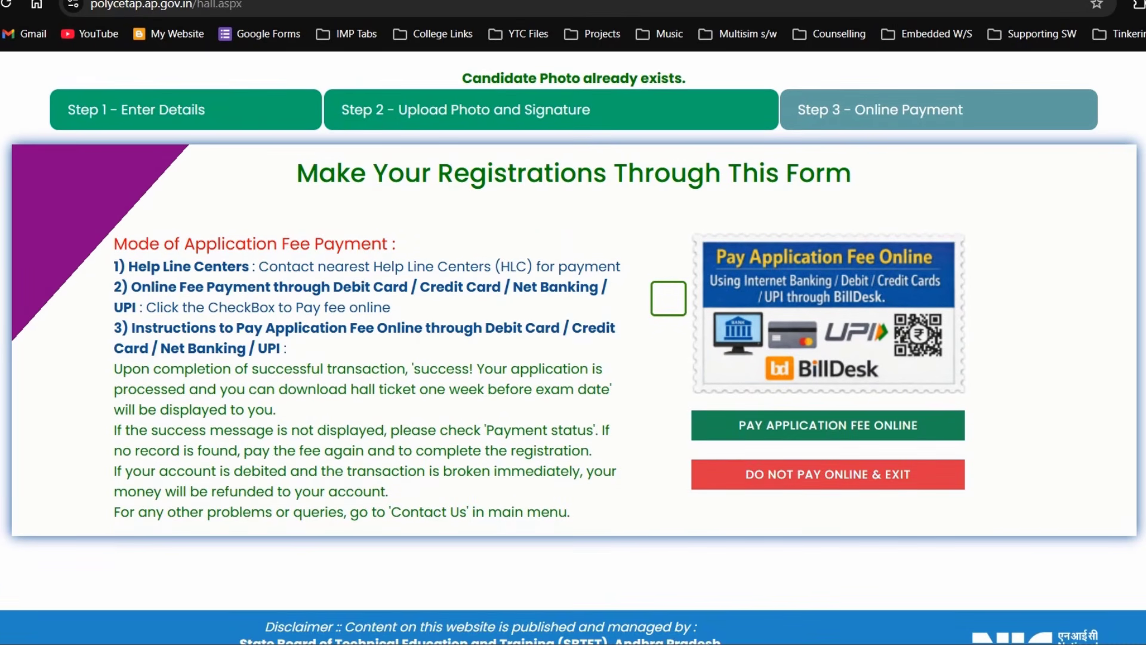
pyautogui.click(661, 303)
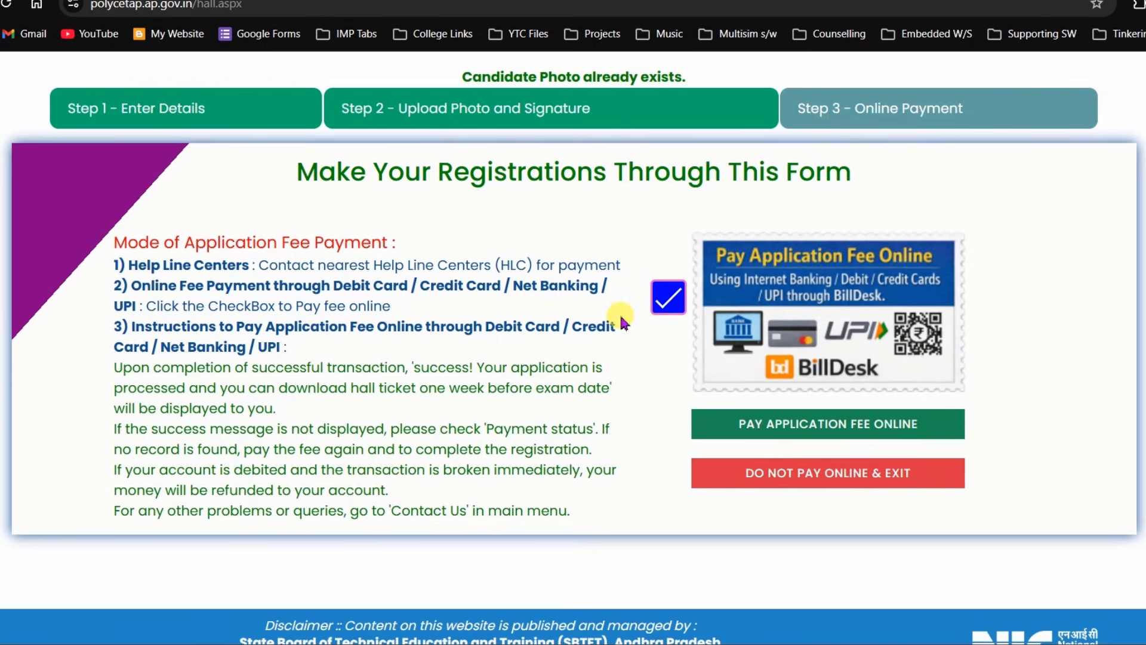
pyautogui.click(882, 423)
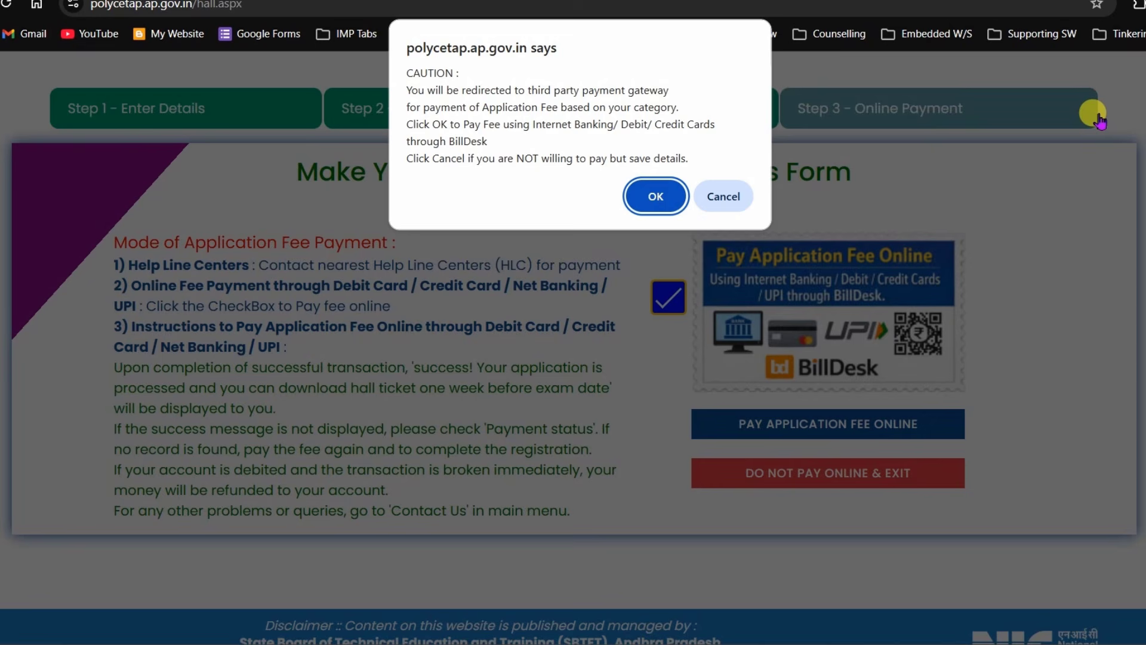
pyautogui.click(638, 197)
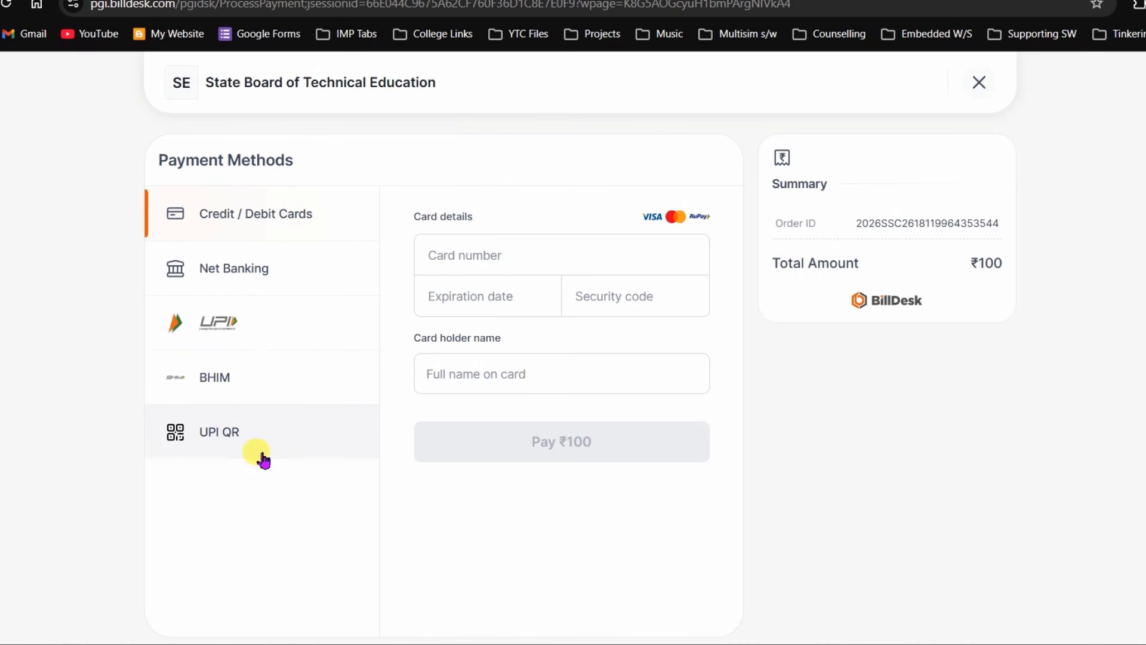
# - Choose UPI QR and show the QR code to pay the ₹100 fee
pyautogui.click(210, 317)
pyautogui.click(484, 276)
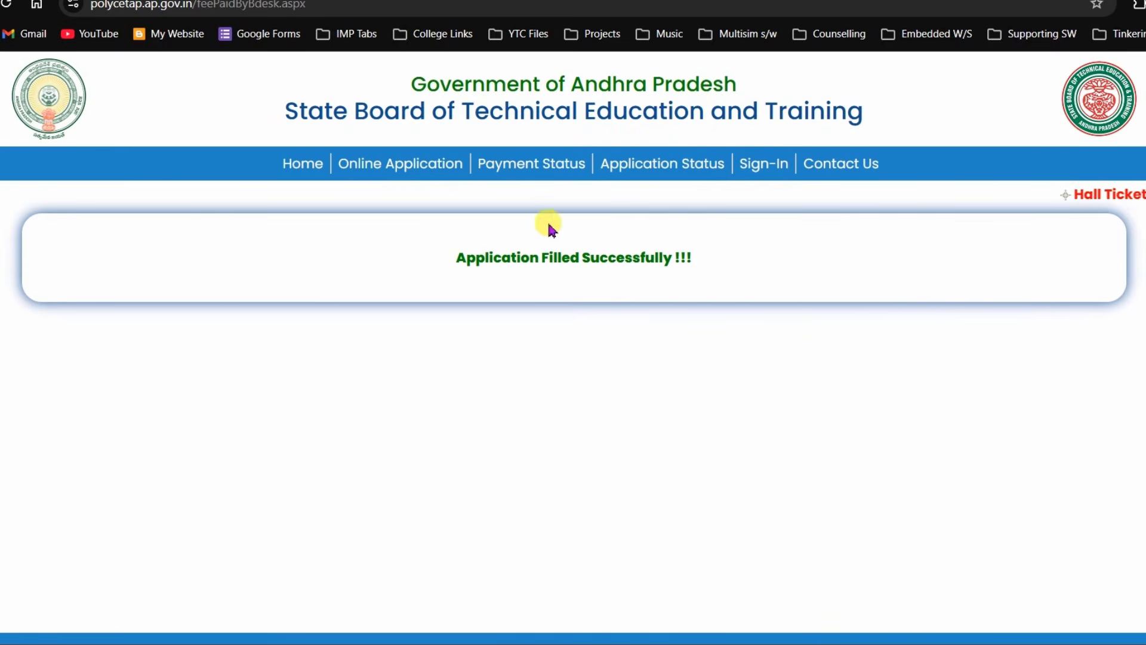
# - Check payment status using the candidate's hall ticket number and the captcha
pyautogui.click(523, 170)
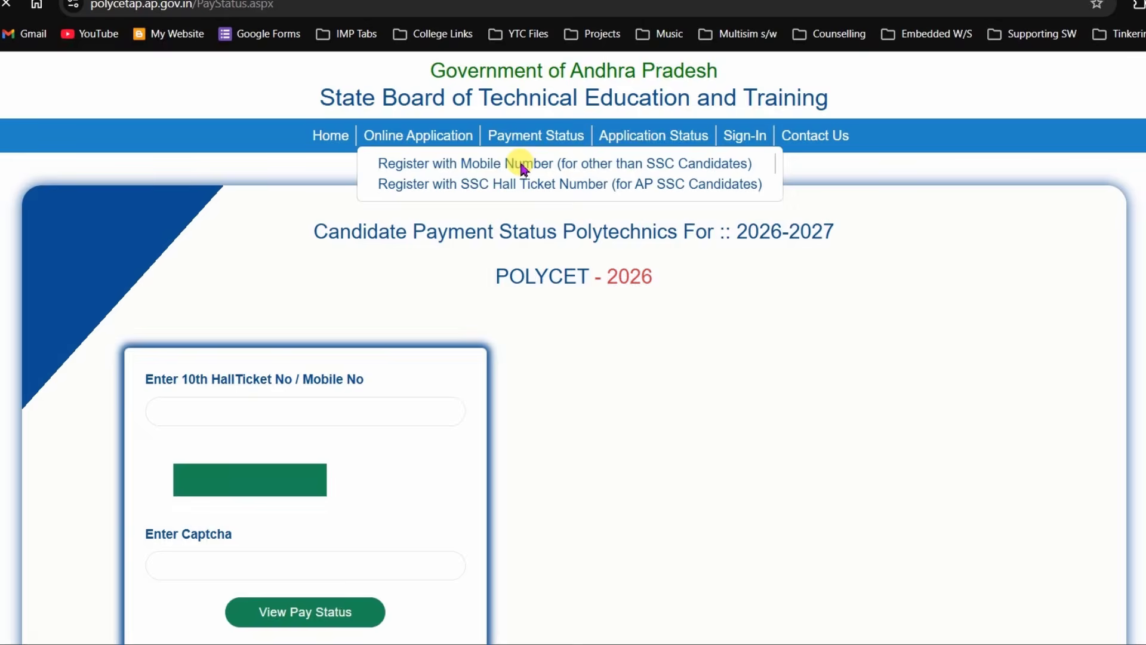
pyautogui.scroll(-3, 573, 346)
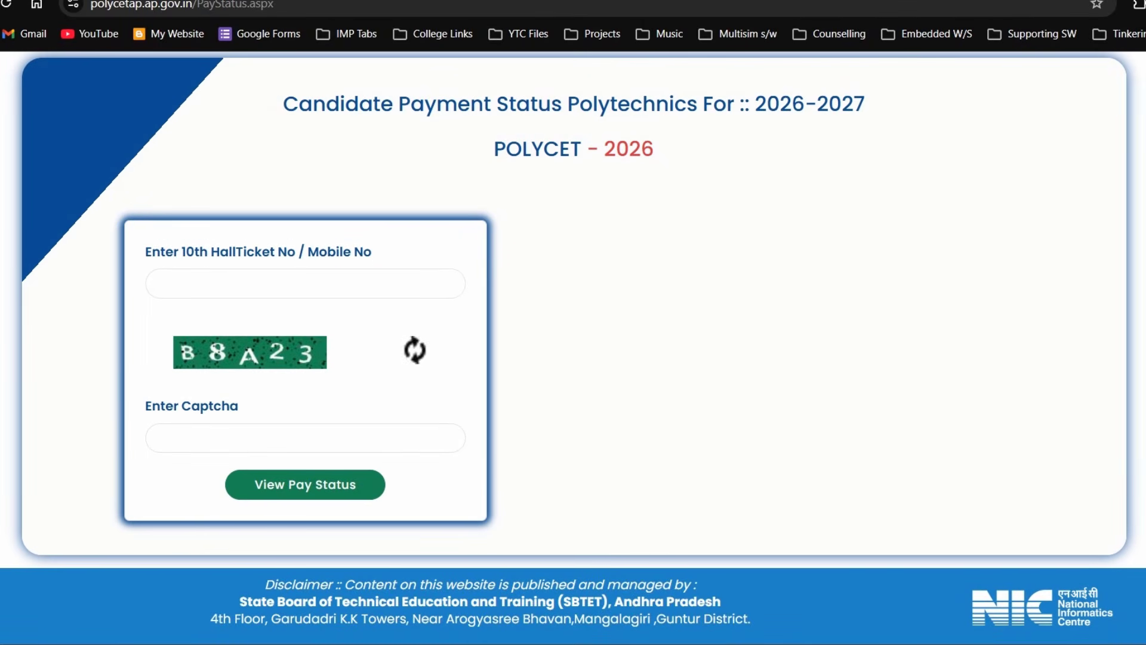
pyautogui.click(279, 293)
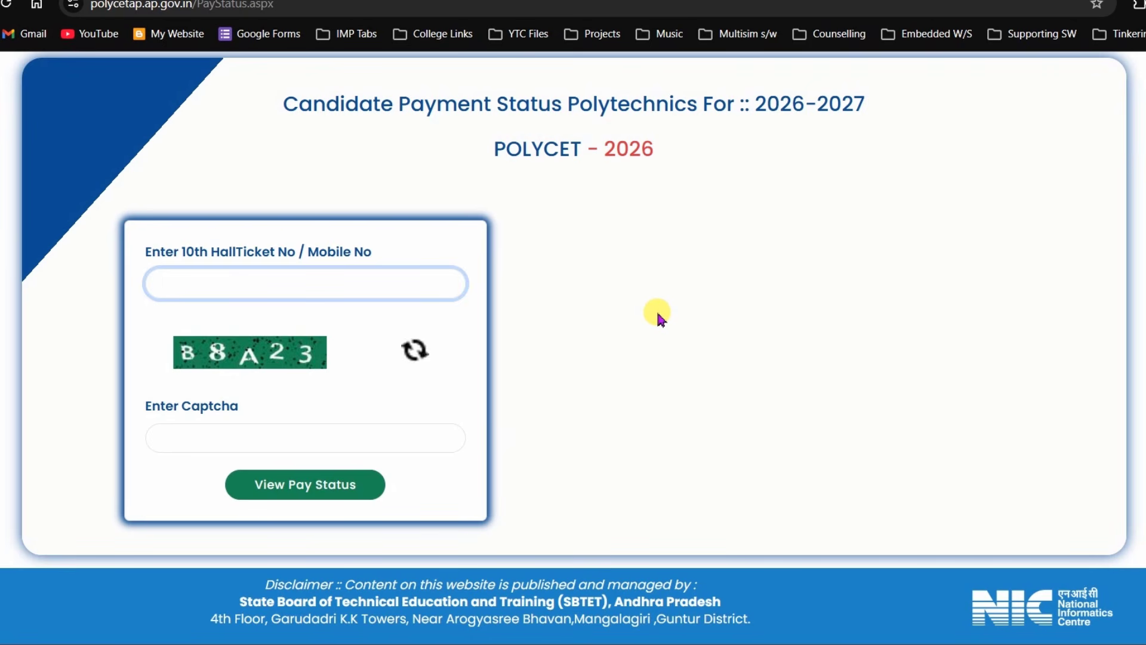
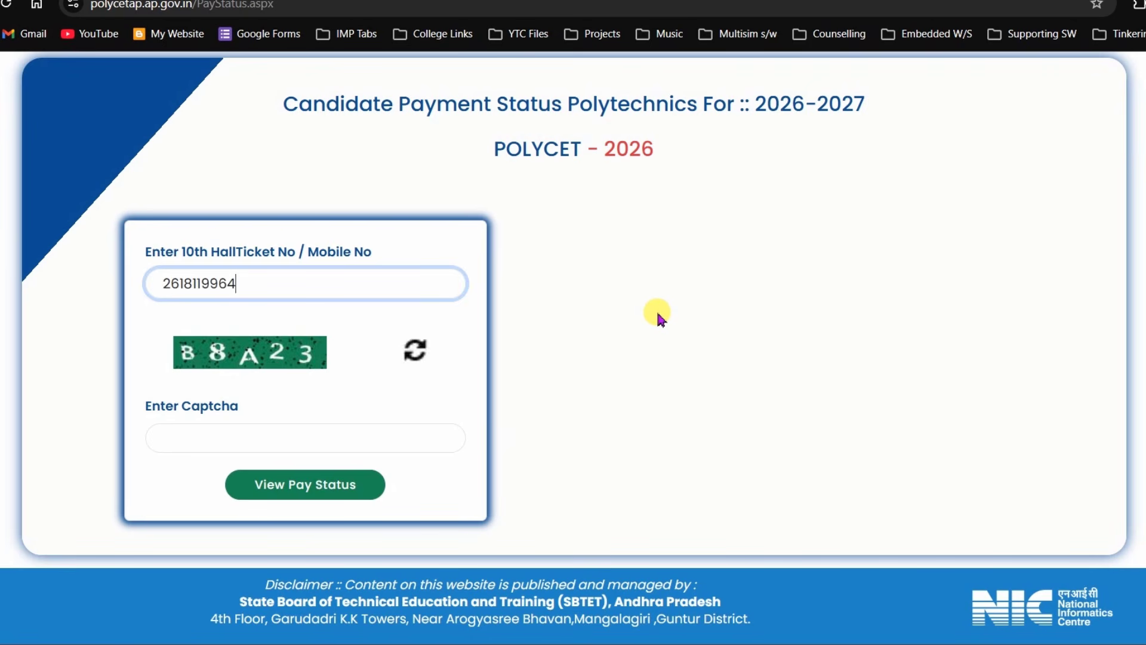
pyautogui.click(203, 441)
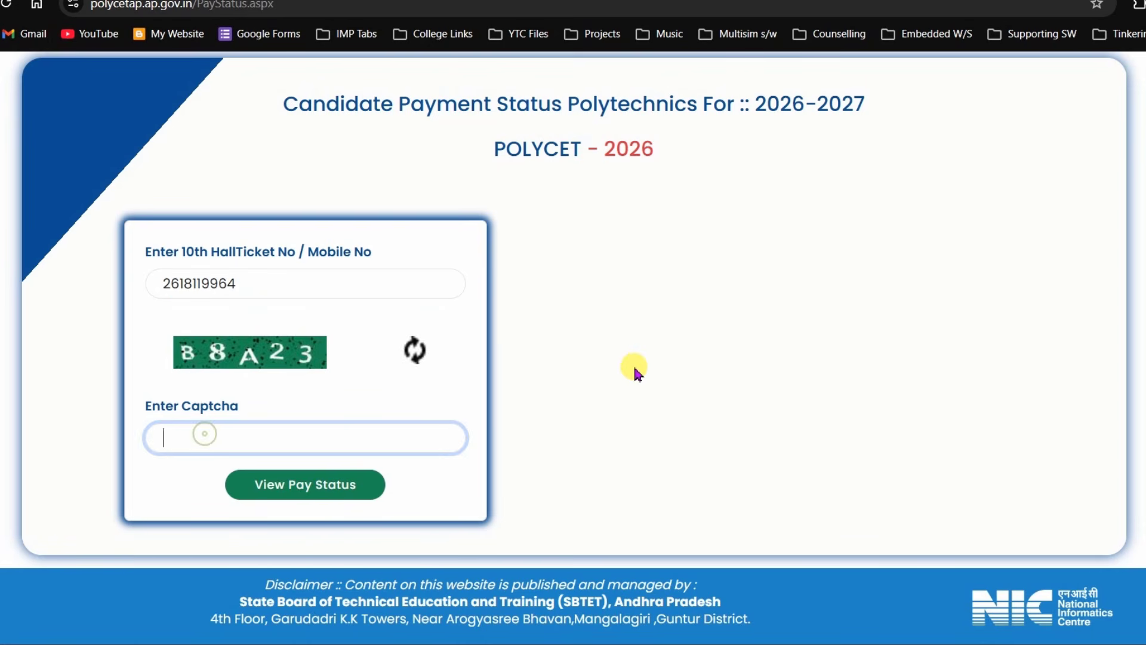
pyautogui.write('B8a23')
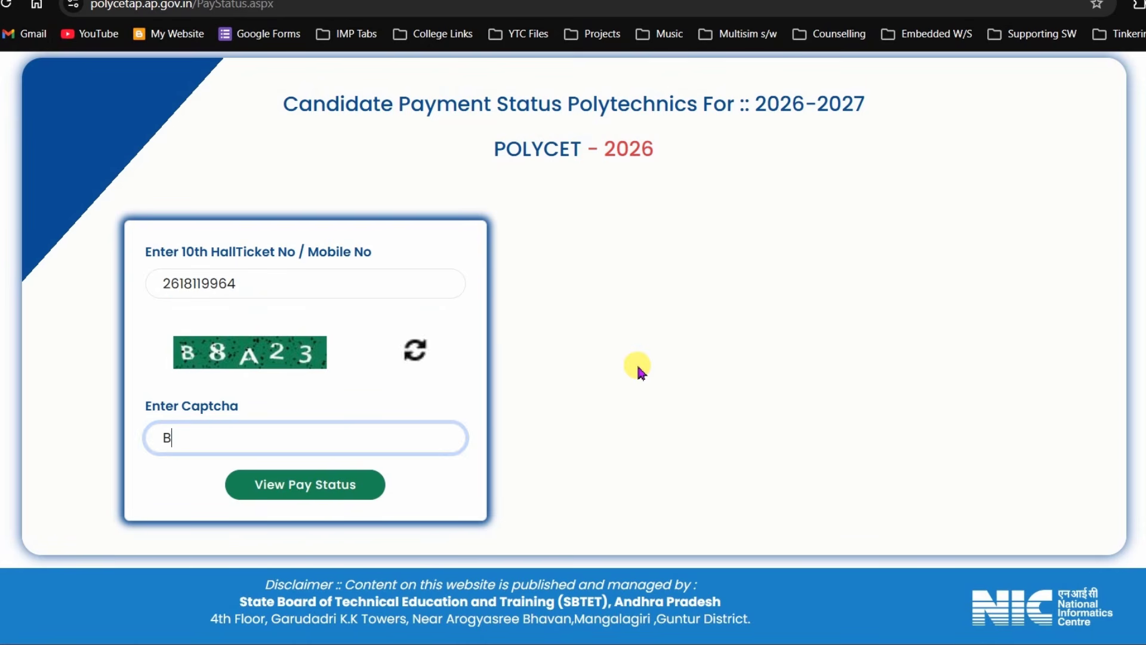
pyautogui.click(306, 489)
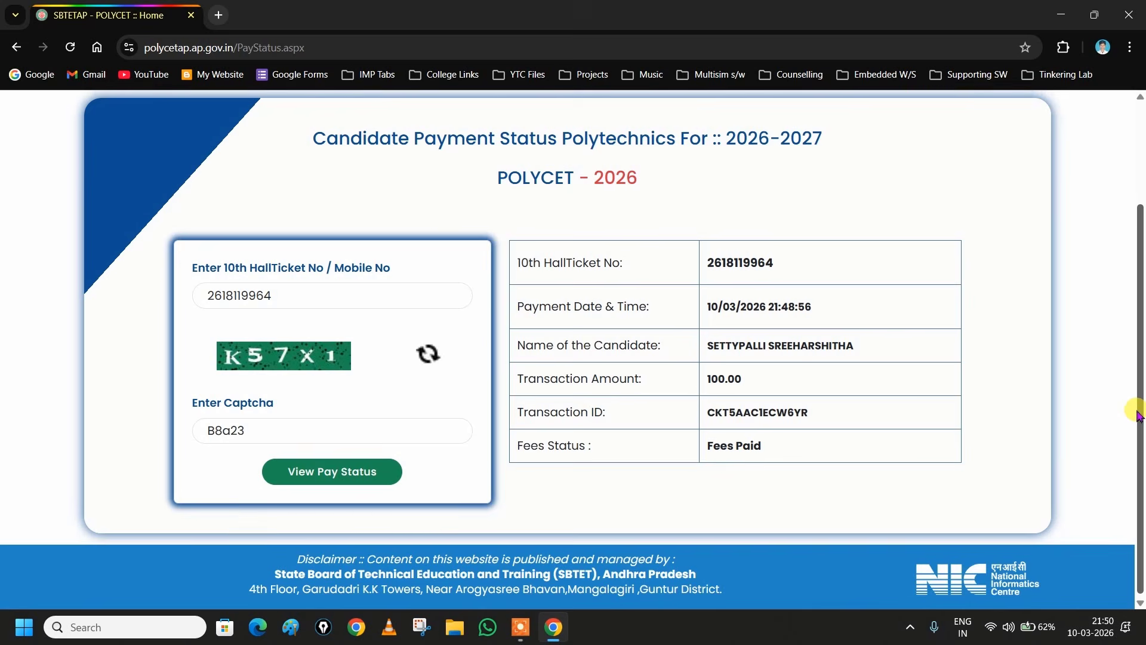
pyautogui.moveTo(1137, 417); pyautogui.dragTo(1137, 408)
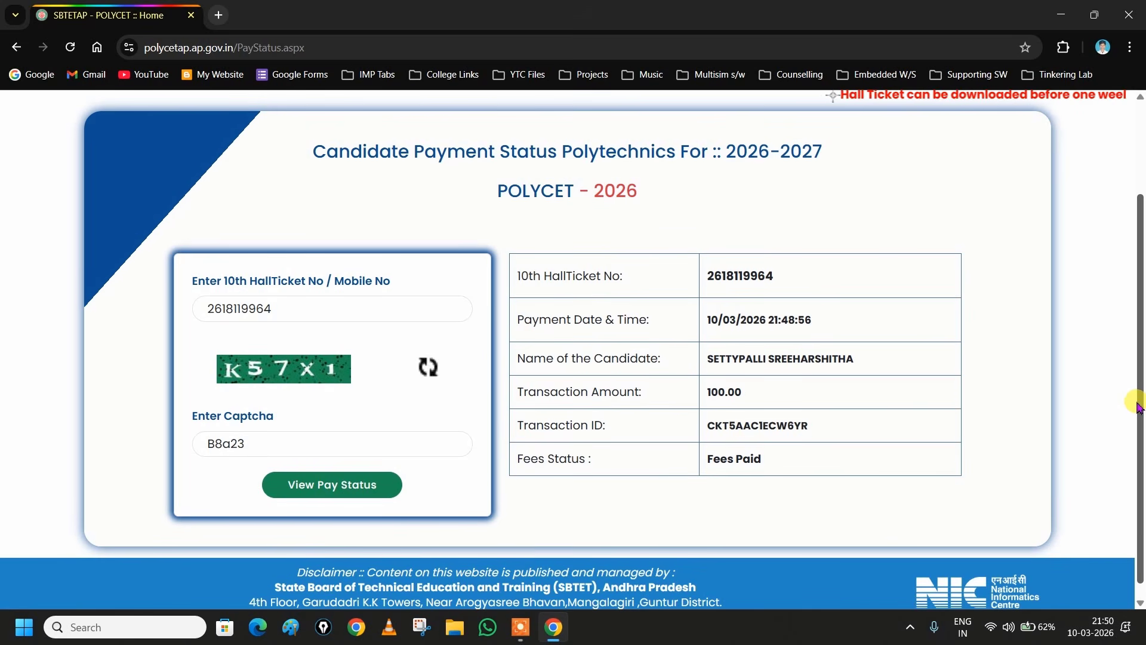
pyautogui.click(422, 628)
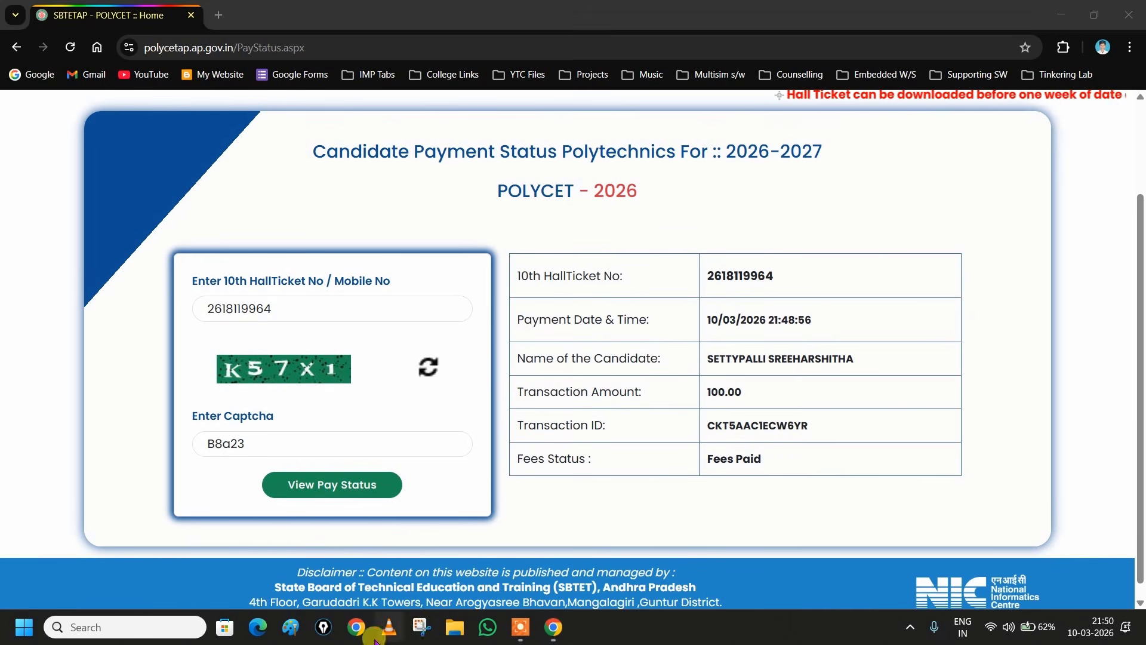
# - Capture the whole payment status card and save it to the Desktop as 'Payment Status'
pyautogui.click(186, 43)
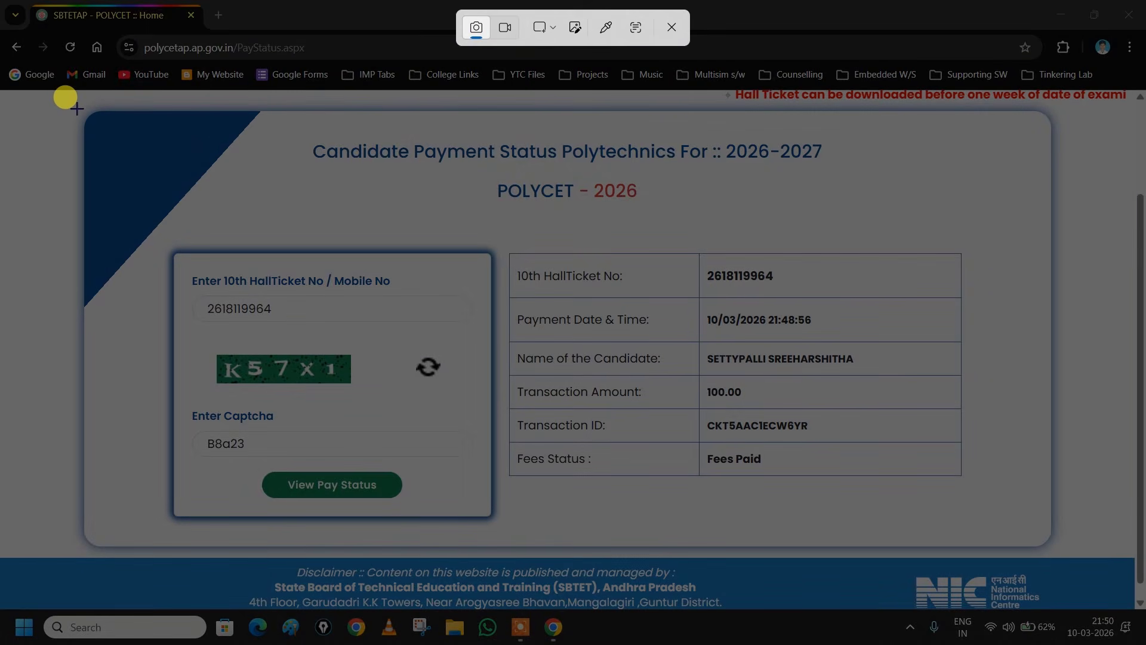
pyautogui.moveTo(74, 106); pyautogui.dragTo(1054, 545)
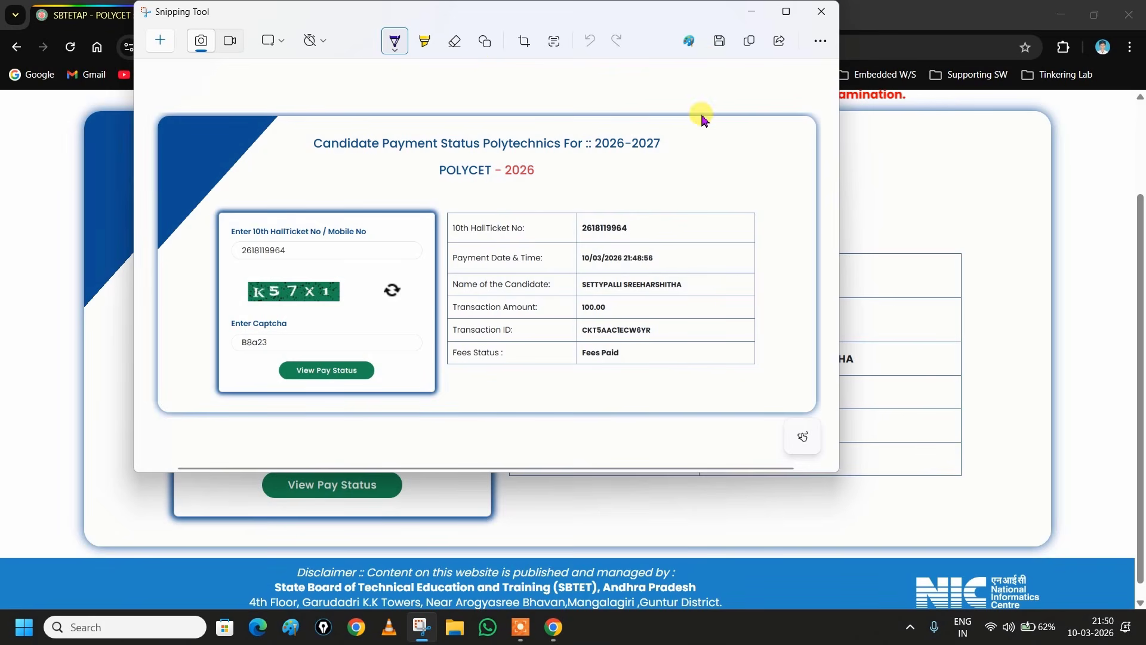
pyautogui.hotkey('ctrl', 's')
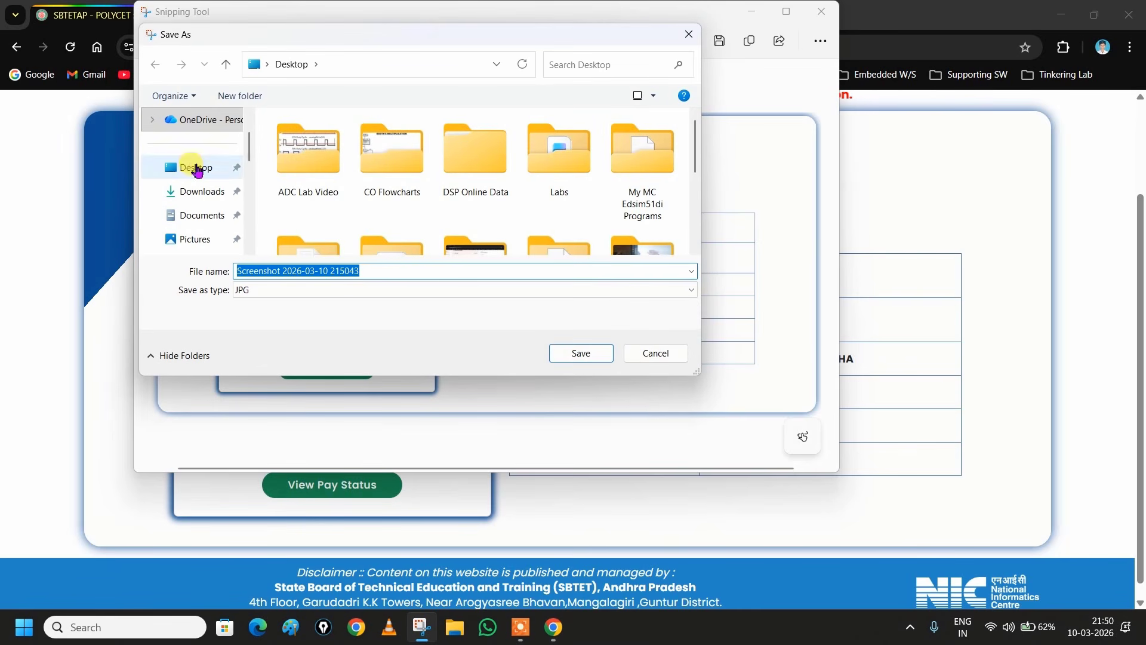
pyautogui.click(197, 169)
pyautogui.click(262, 270)
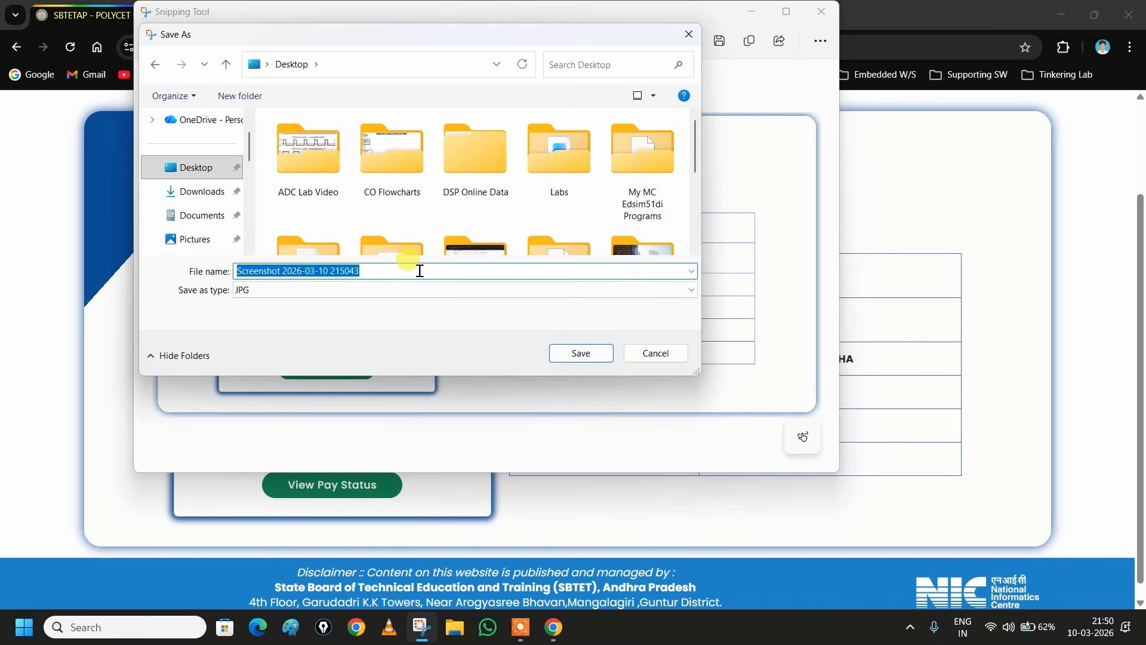
pyautogui.write('Payment S')
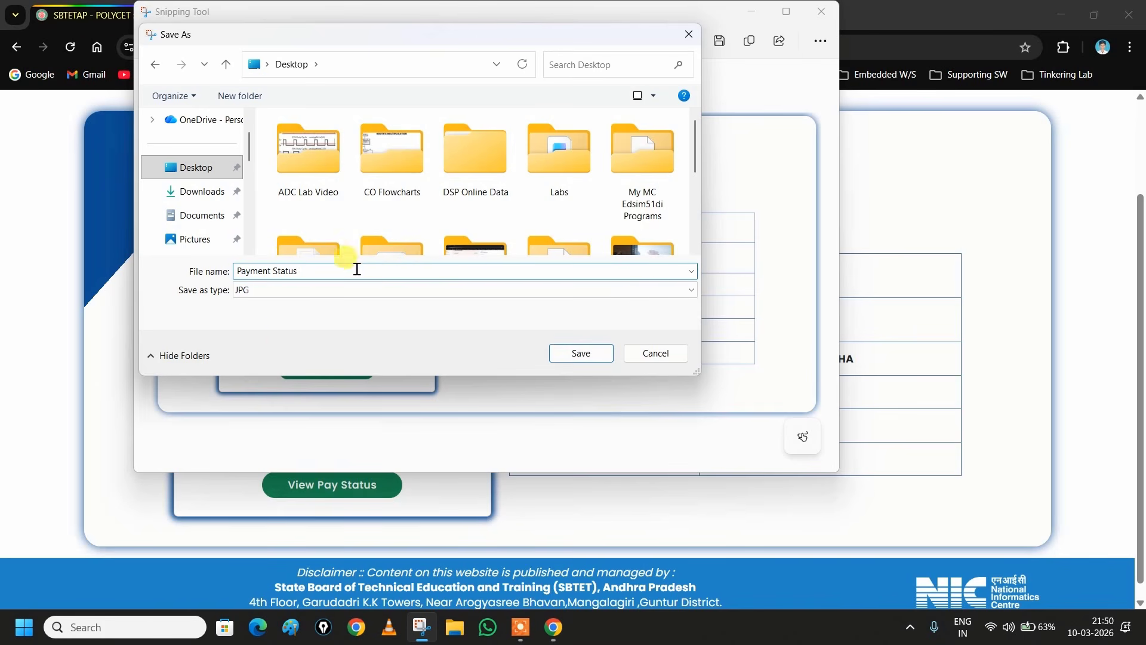
pyautogui.write('tatus')
pyautogui.click(581, 353)
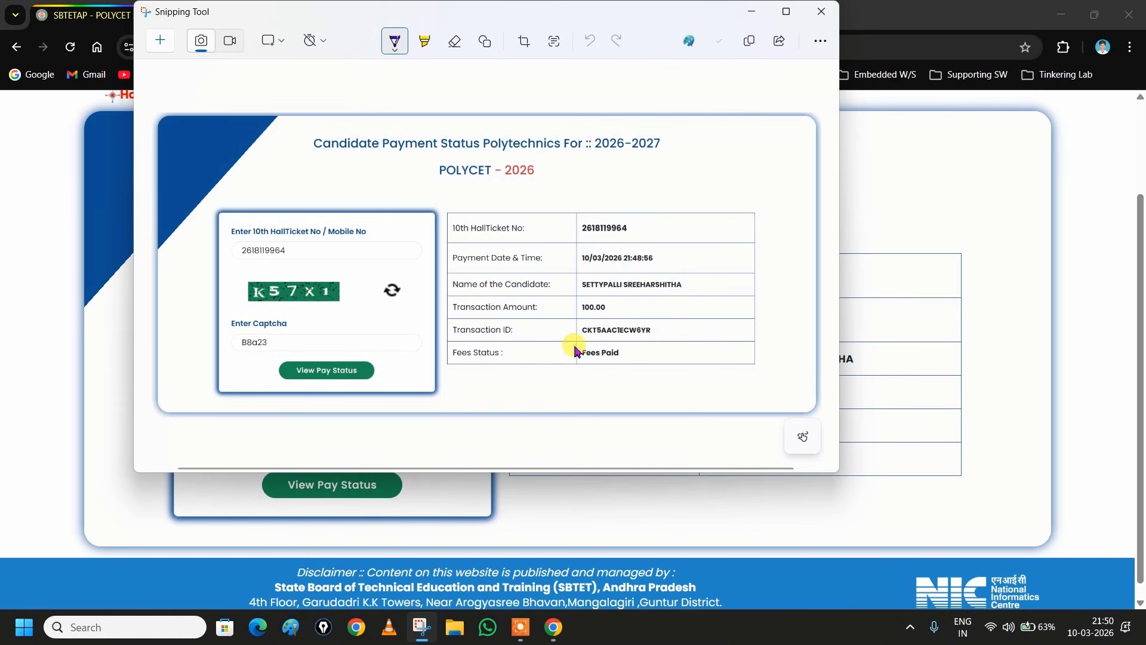
pyautogui.click(823, 12)
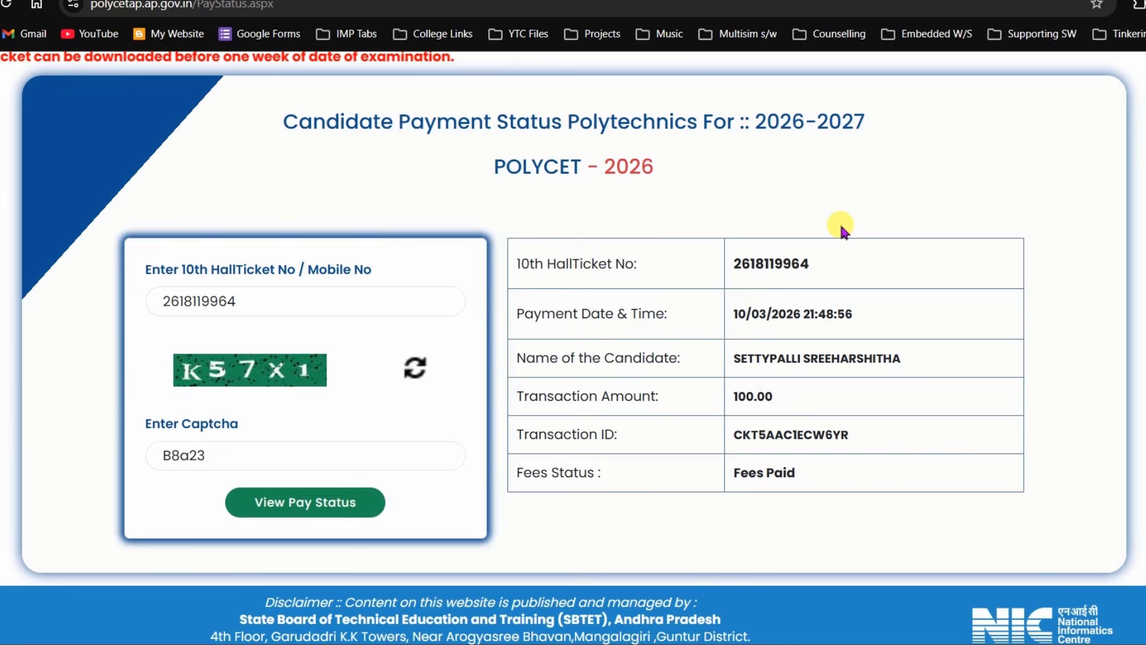
# - Open the application lookup page, choose SSC and enter the candidate's hall ticket number
pyautogui.scroll(2, 801, 247)
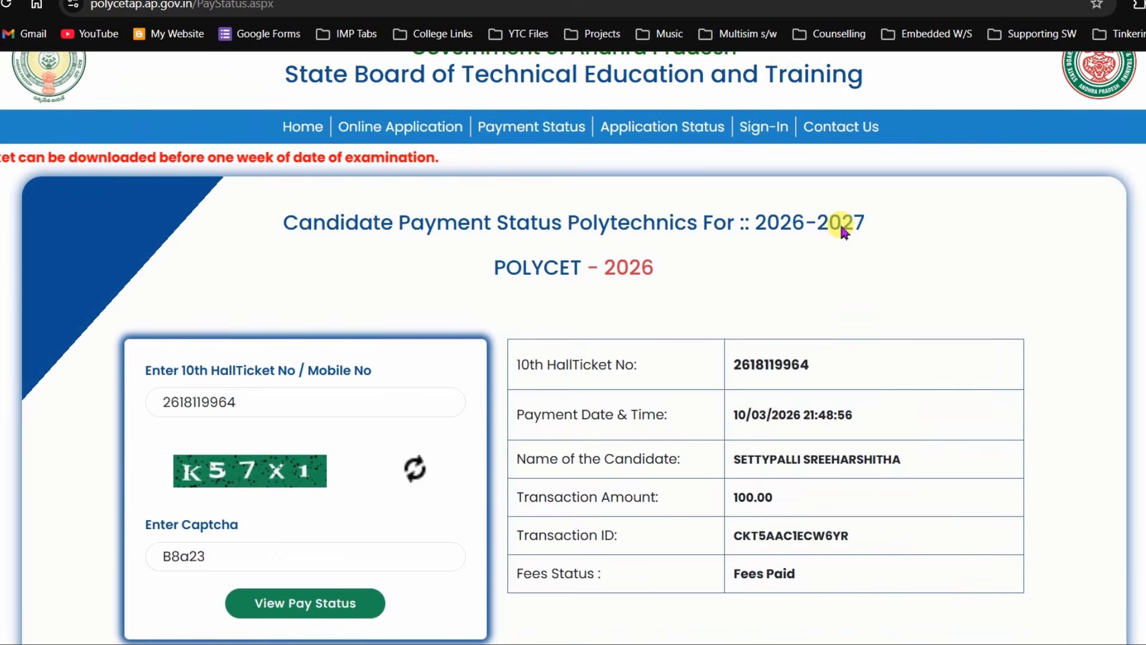
pyautogui.scroll(1, 840, 223)
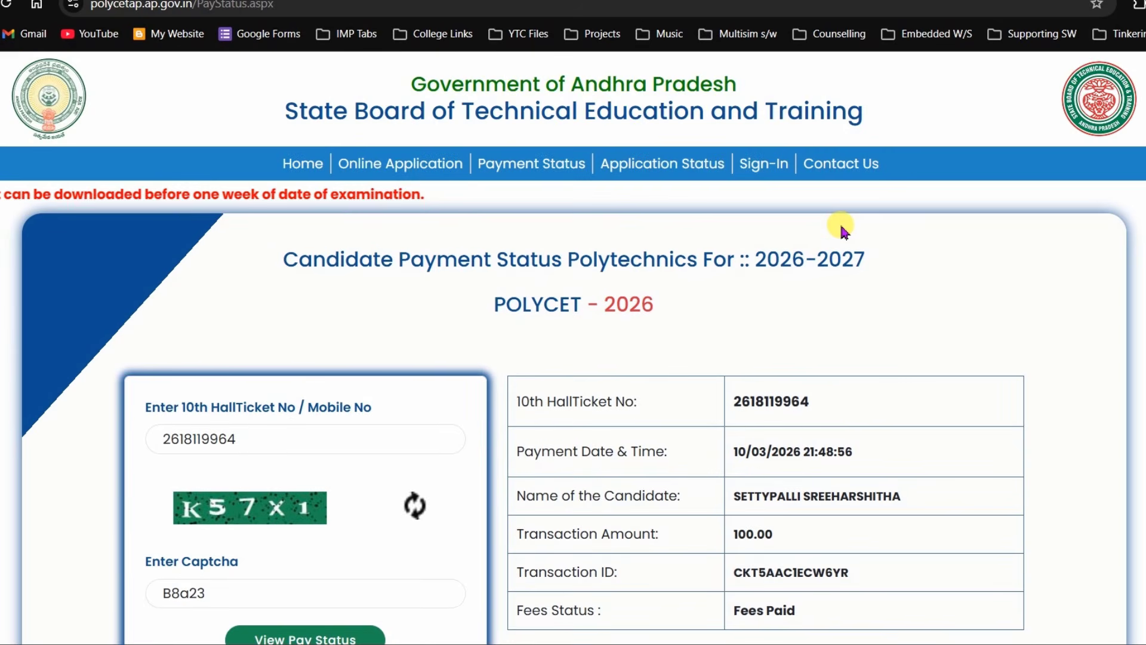
pyautogui.click(679, 173)
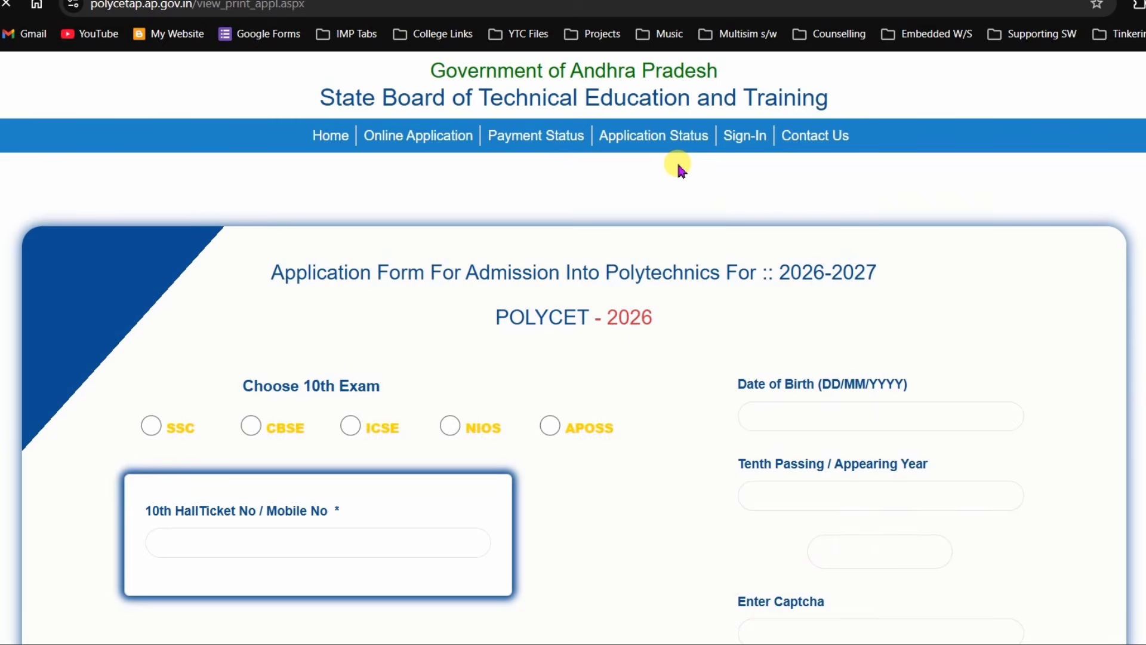
pyautogui.scroll(-3, 573, 343)
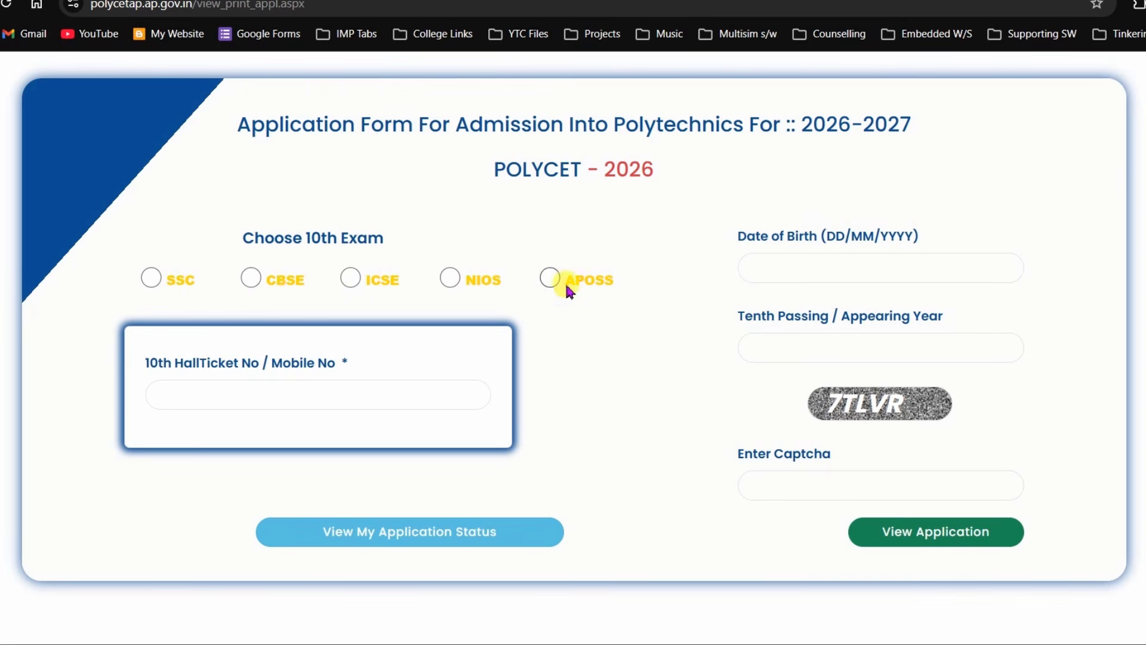
pyautogui.click(149, 278)
pyautogui.click(192, 398)
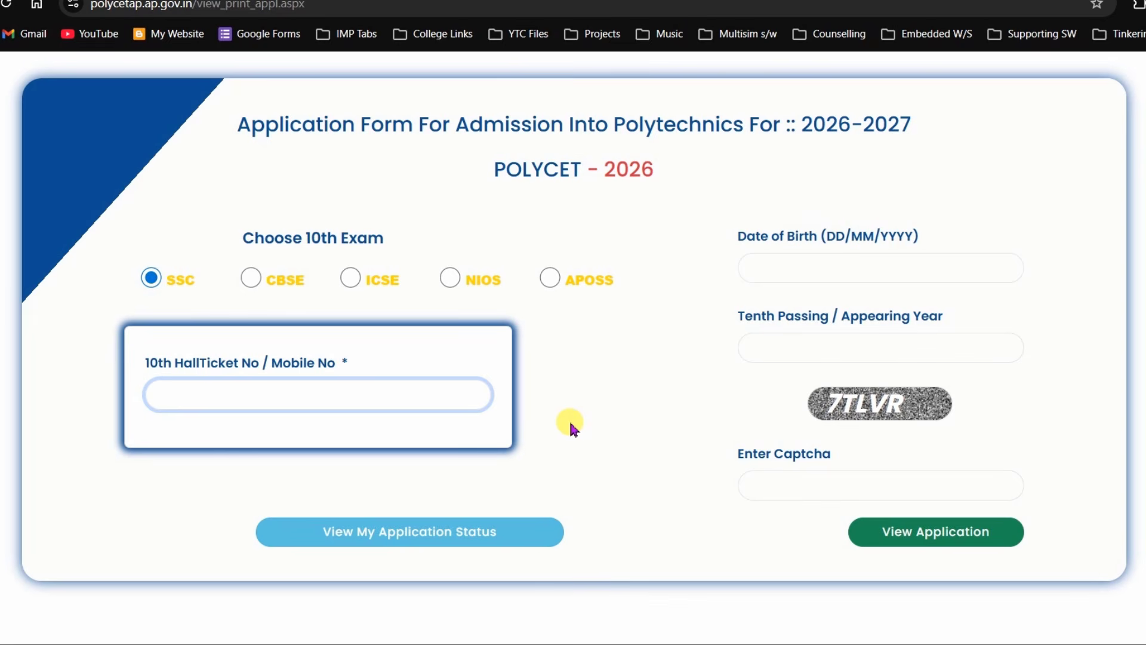
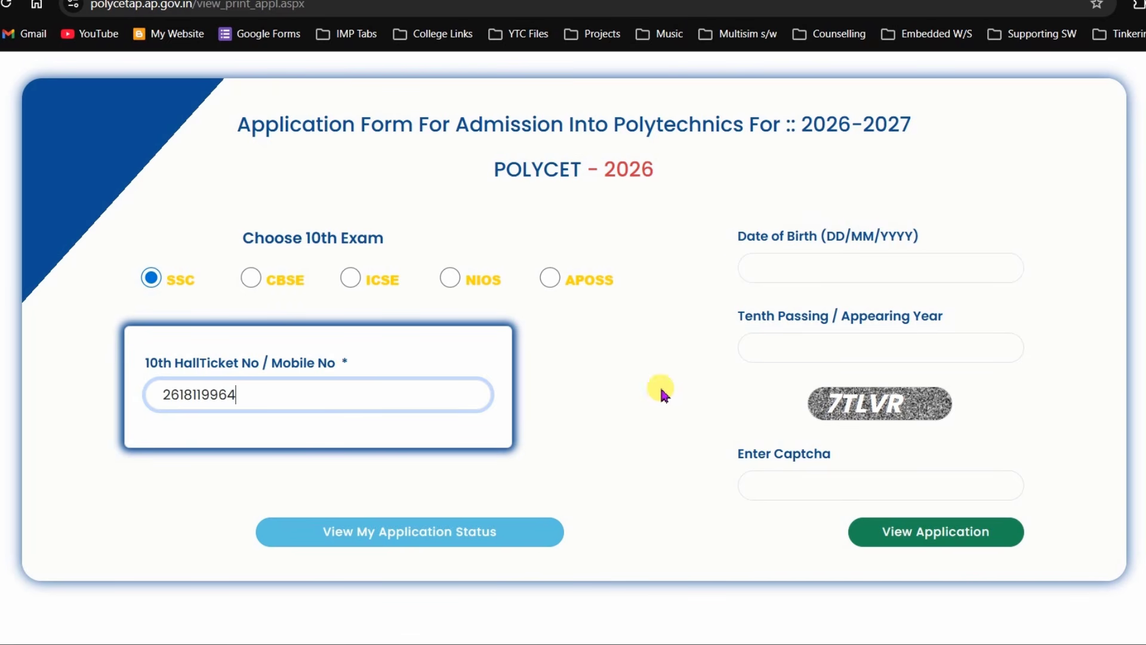
pyautogui.press('Tab')
# - Pick the candidate's date of birth, enter passing year 2026, and fill in the captcha
pyautogui.click(764, 272)
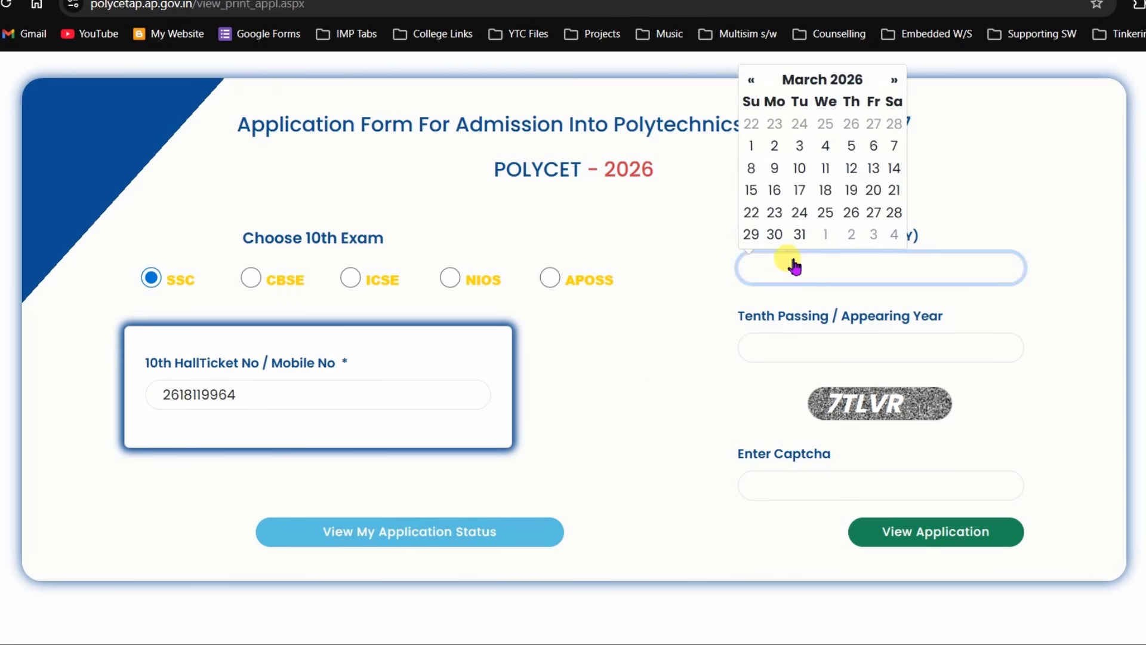
pyautogui.click(852, 84)
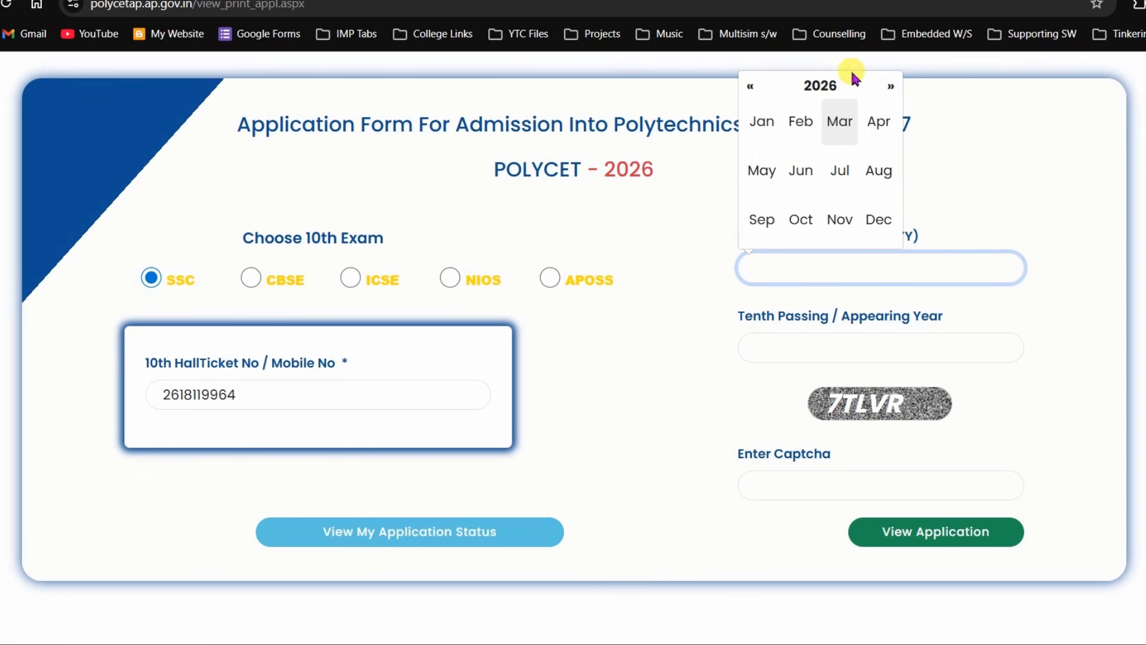
pyautogui.click(820, 87)
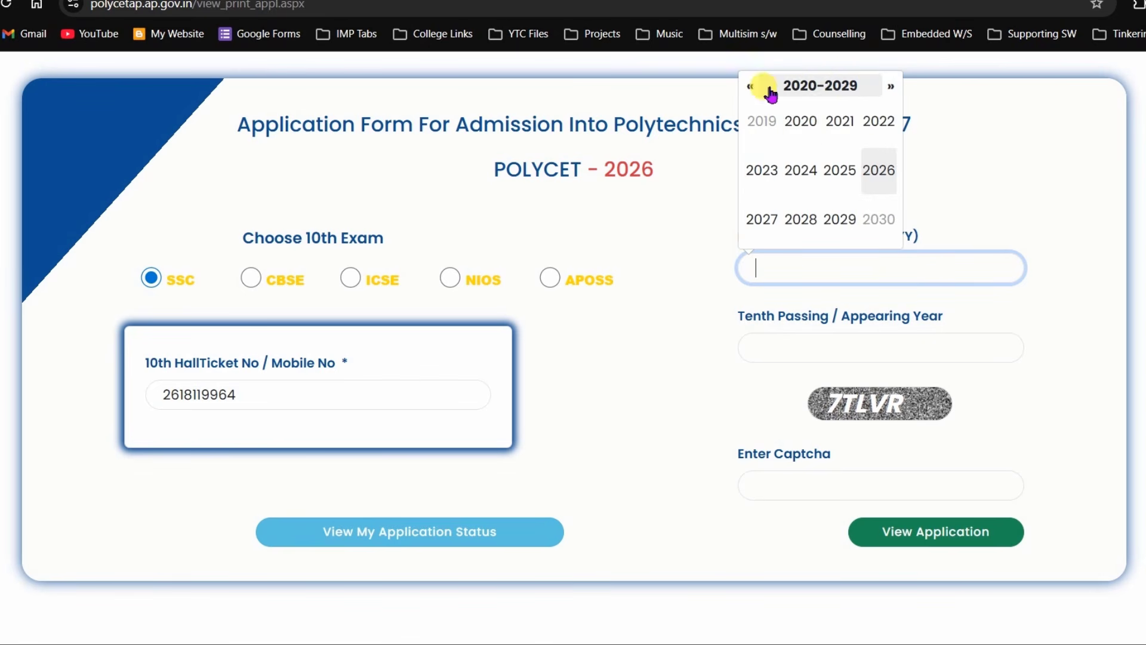
pyautogui.click(750, 87)
pyautogui.click(839, 125)
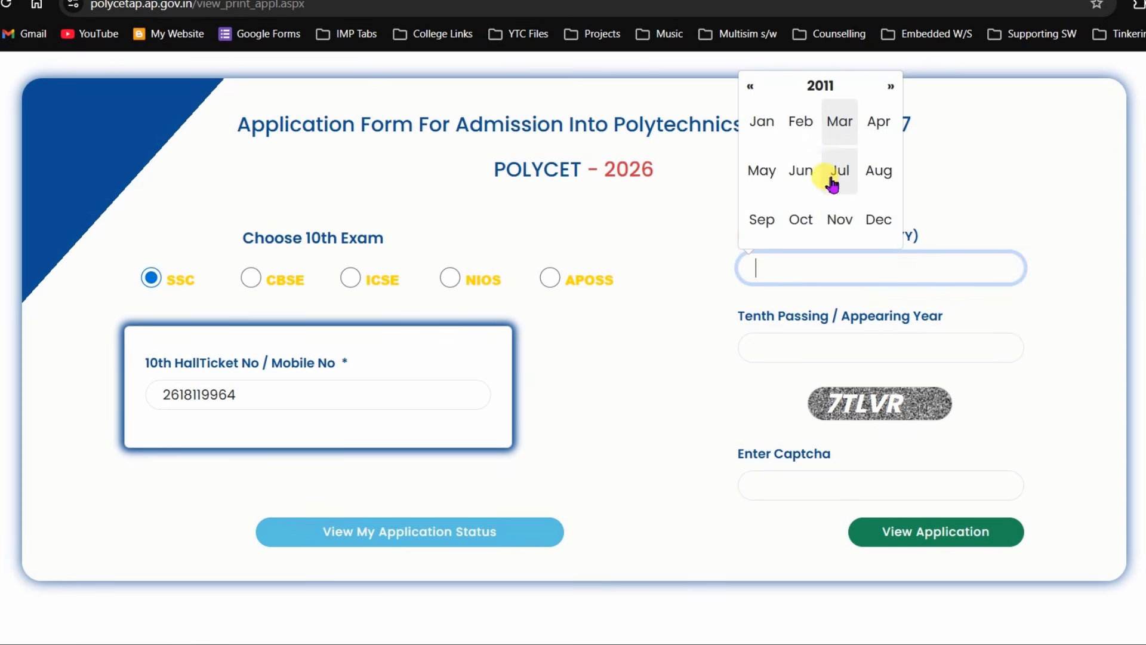
pyautogui.click(840, 221)
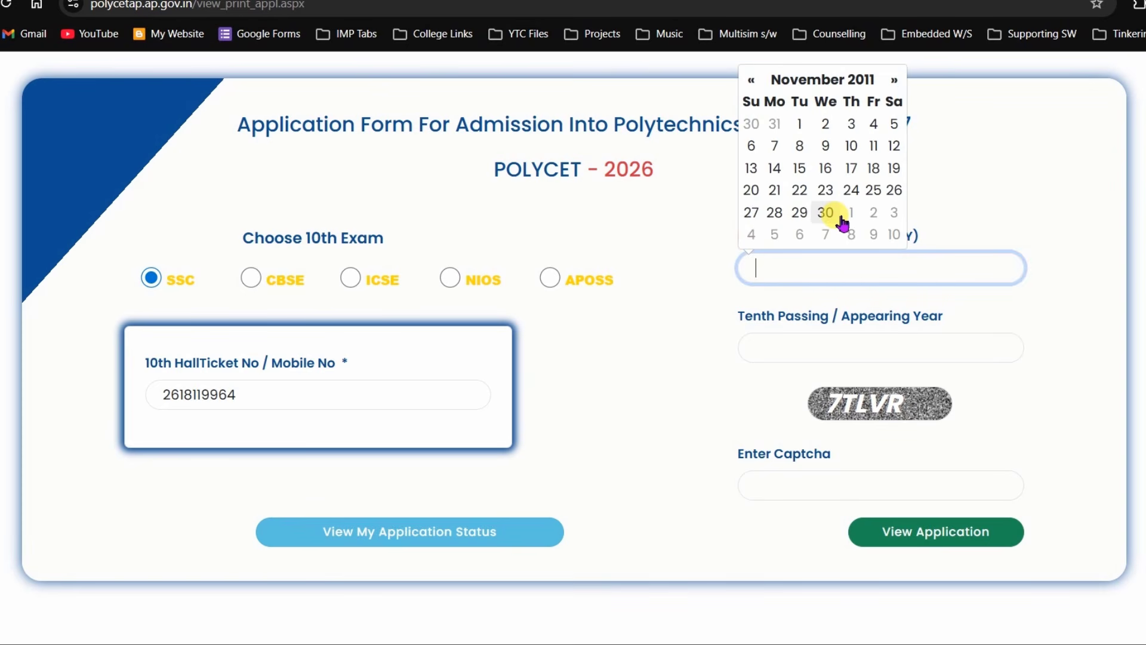
pyautogui.click(751, 190)
pyautogui.click(793, 349)
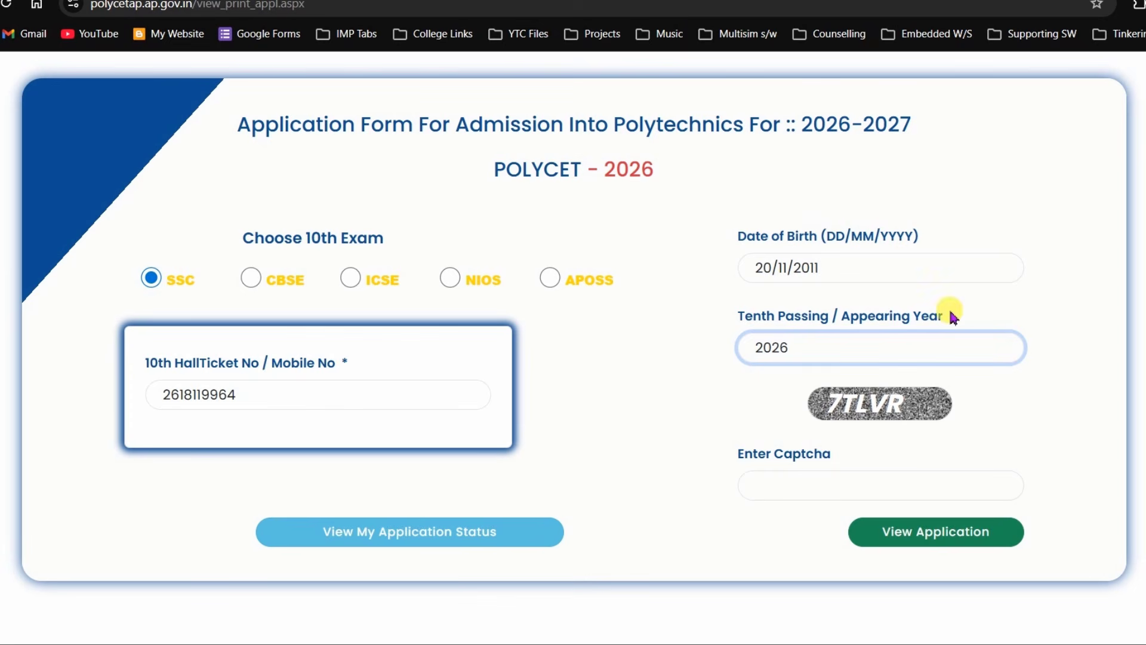
pyautogui.click(824, 486)
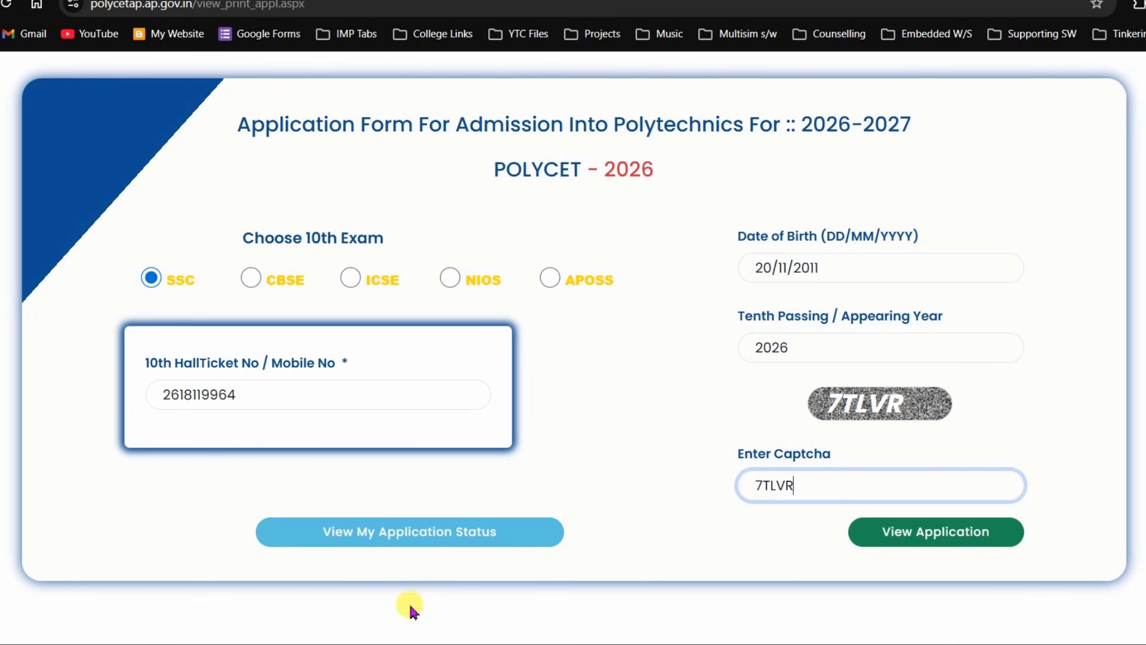
# - Open the submitted application form, check that the fee shows as paid, and bring up its print preview
pyautogui.click(428, 528)
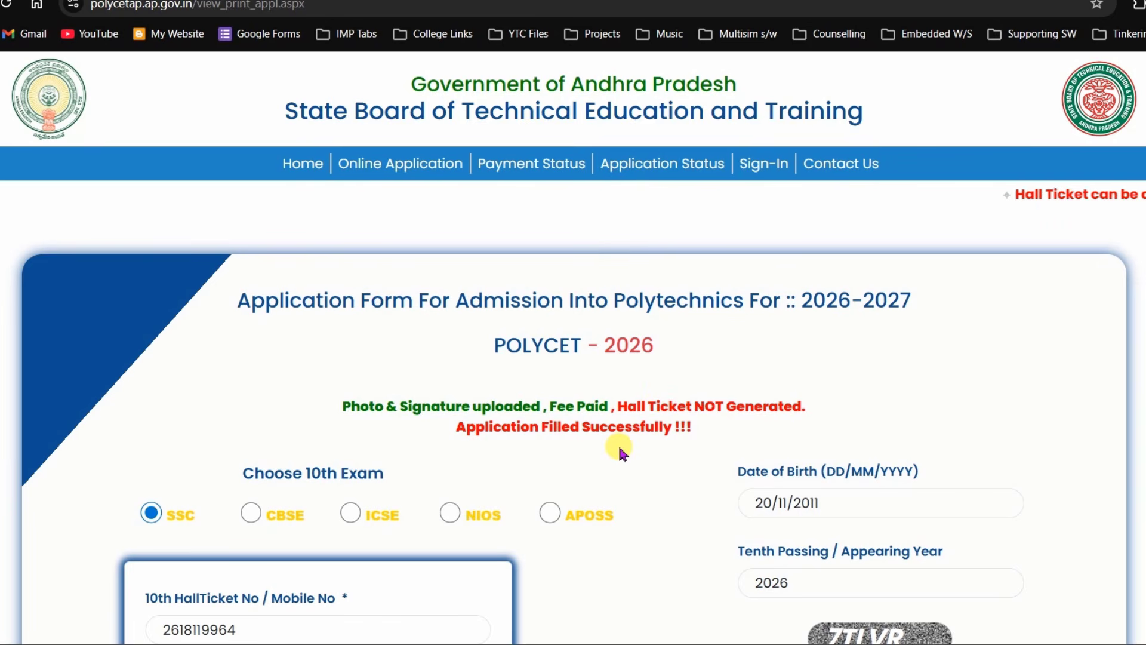
pyautogui.scroll(-3, 573, 346)
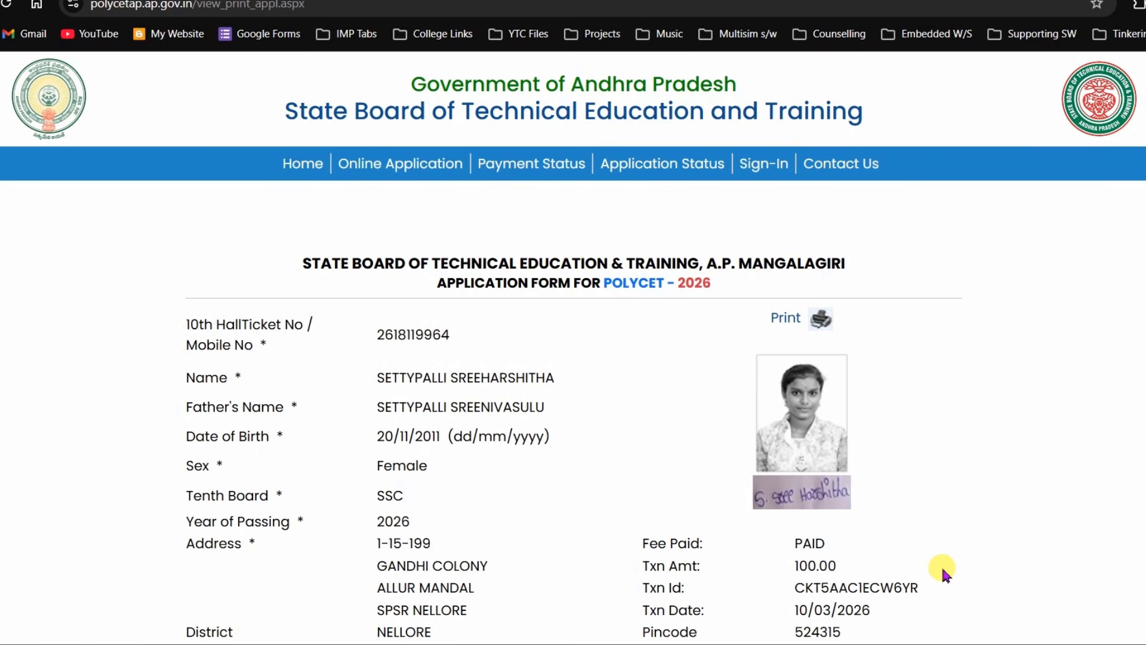
pyautogui.scroll(-4, 573, 344)
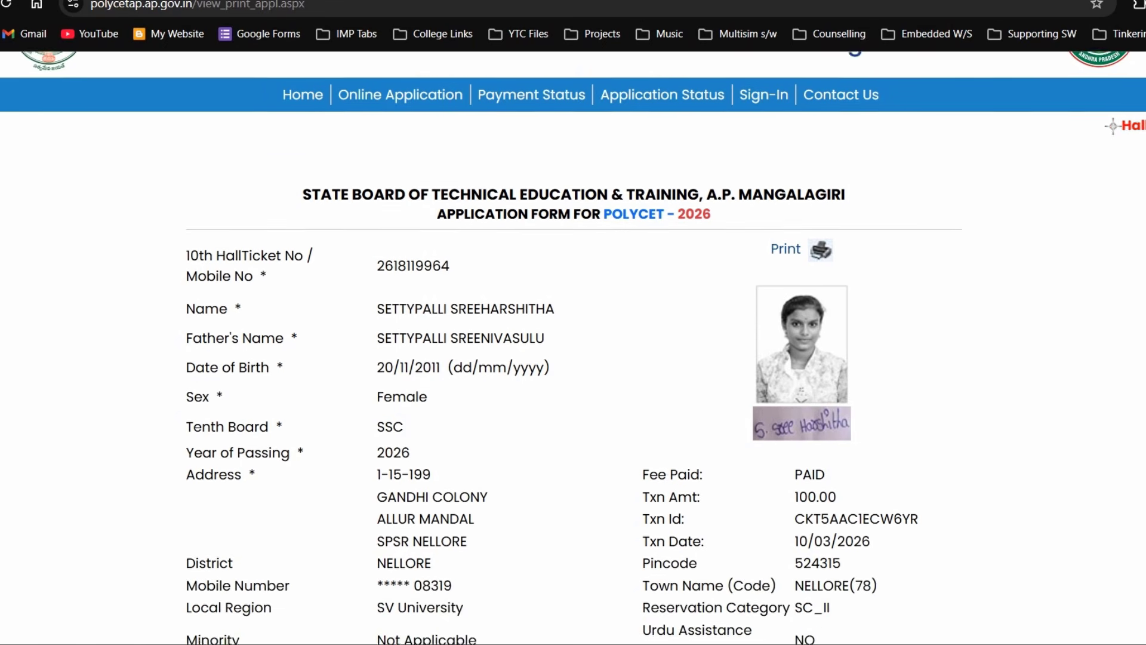
pyautogui.scroll(-4, 573, 344)
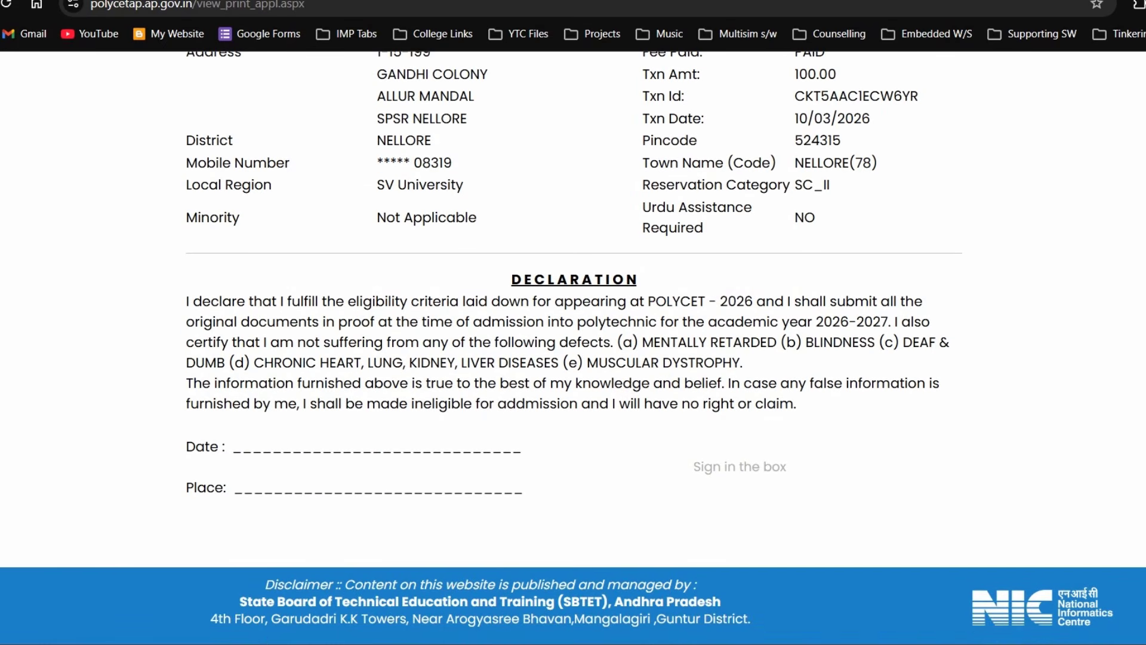
pyautogui.scroll(7, 573, 345)
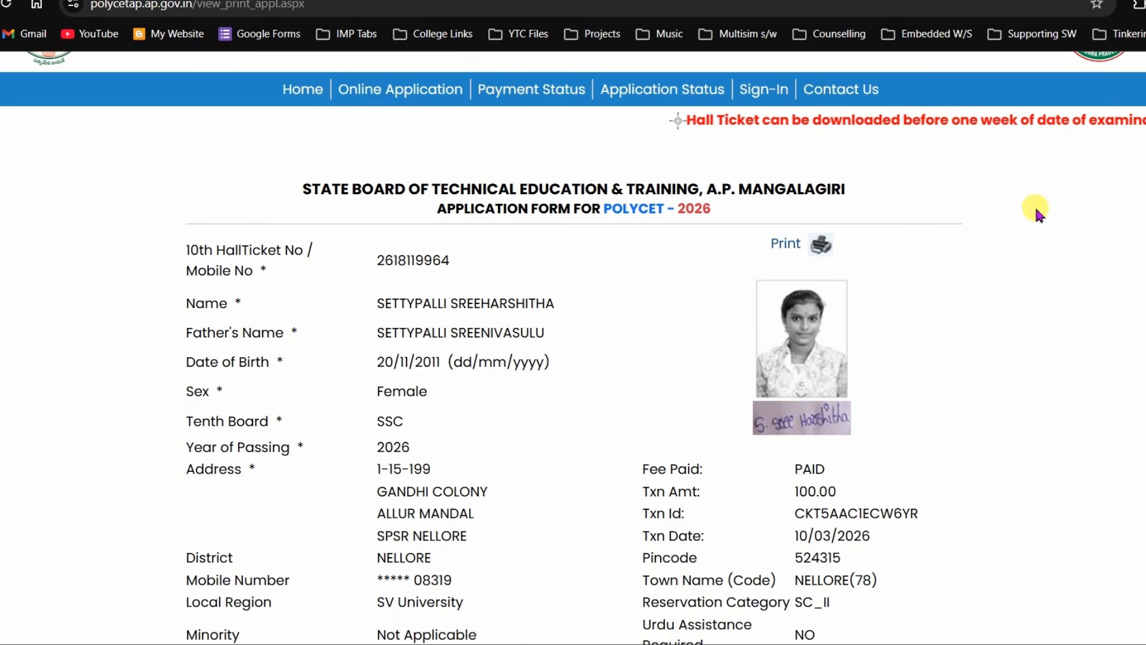
pyautogui.click(777, 251)
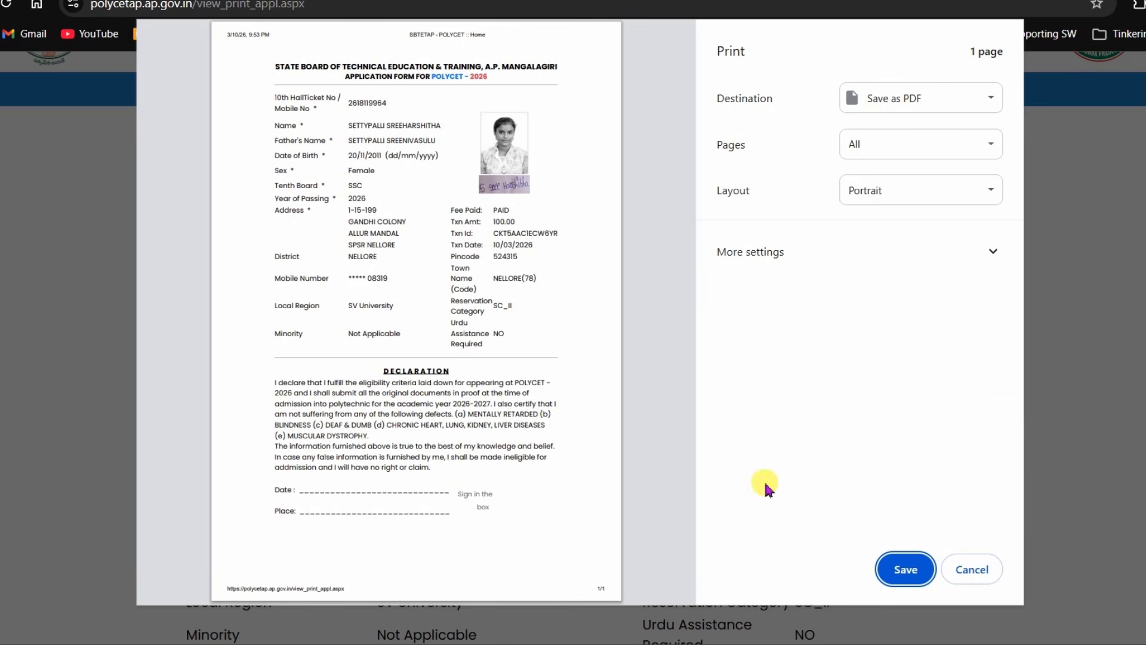
# - Print the application form to the Save as PDF destination as a one-page A4 PDF
pyautogui.click(959, 99)
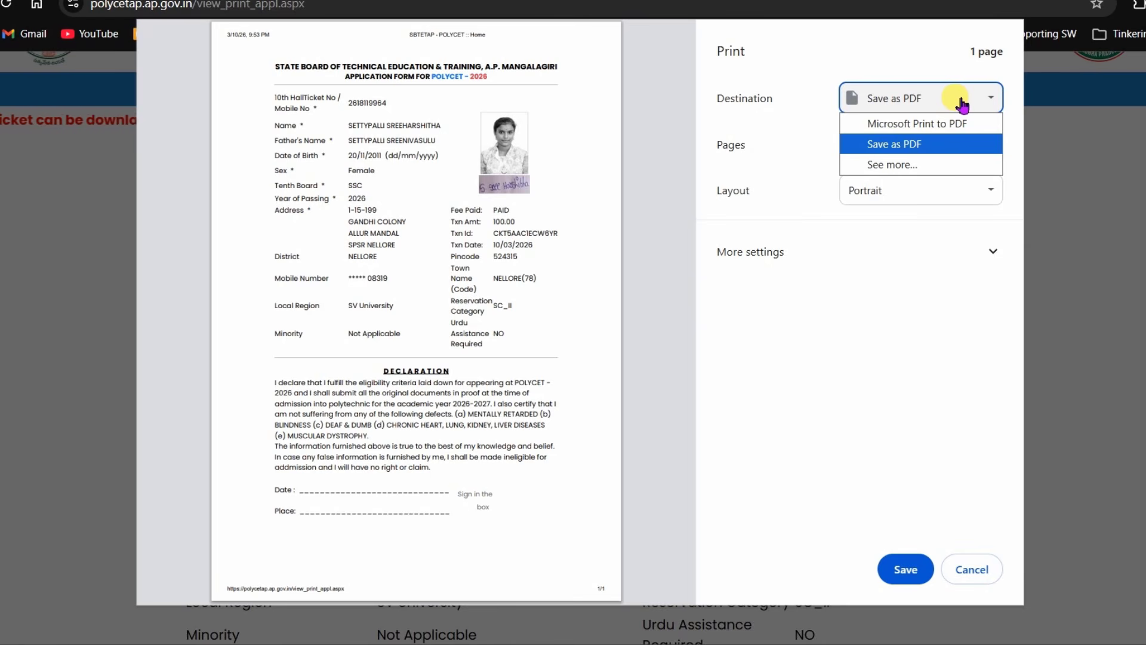
pyautogui.click(961, 101)
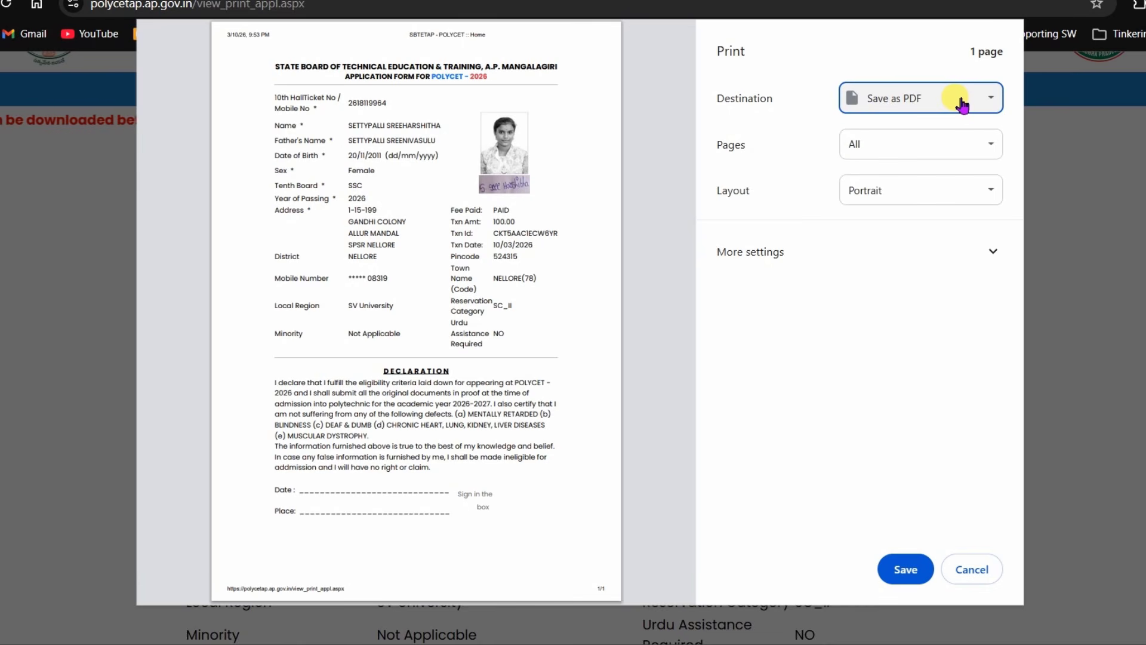
pyautogui.click(772, 259)
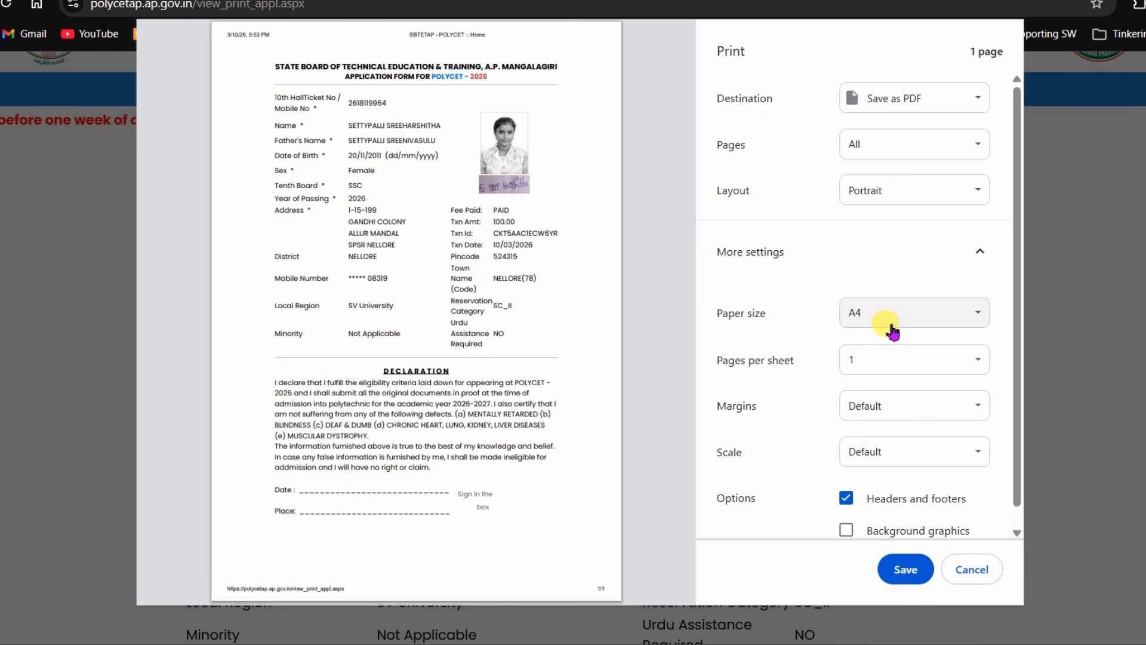
pyautogui.click(908, 571)
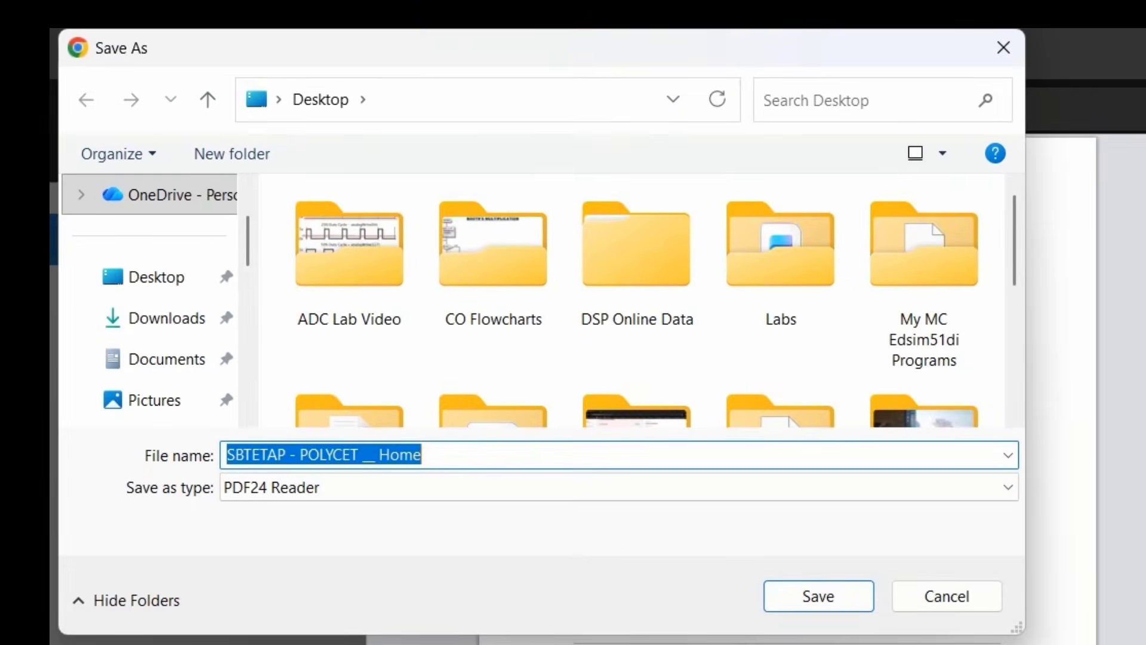
# - Save the PDF on the Desktop with the file name 'Application'
pyautogui.click(156, 275)
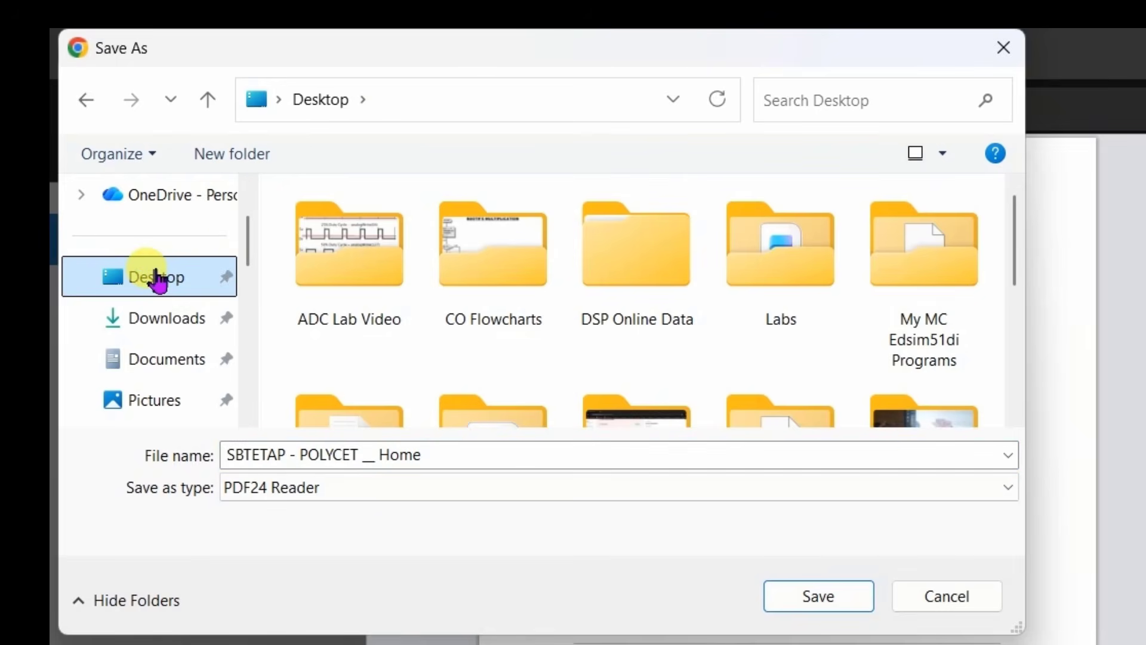
pyautogui.click(439, 456)
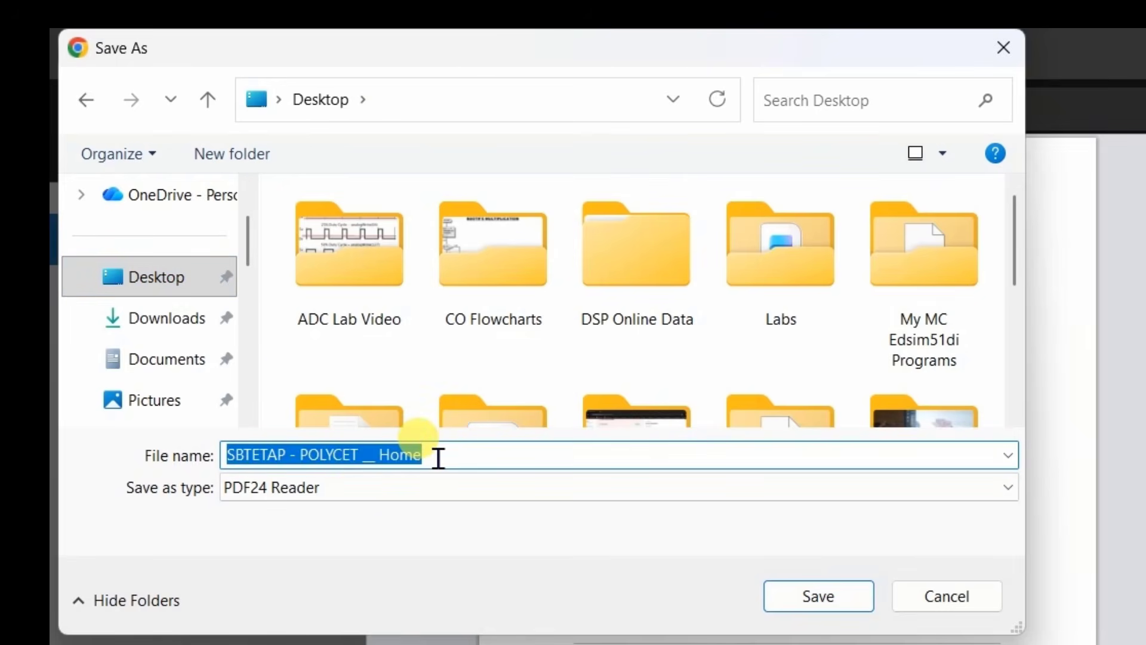
pyautogui.press('BackSpace')
pyautogui.write('Application')
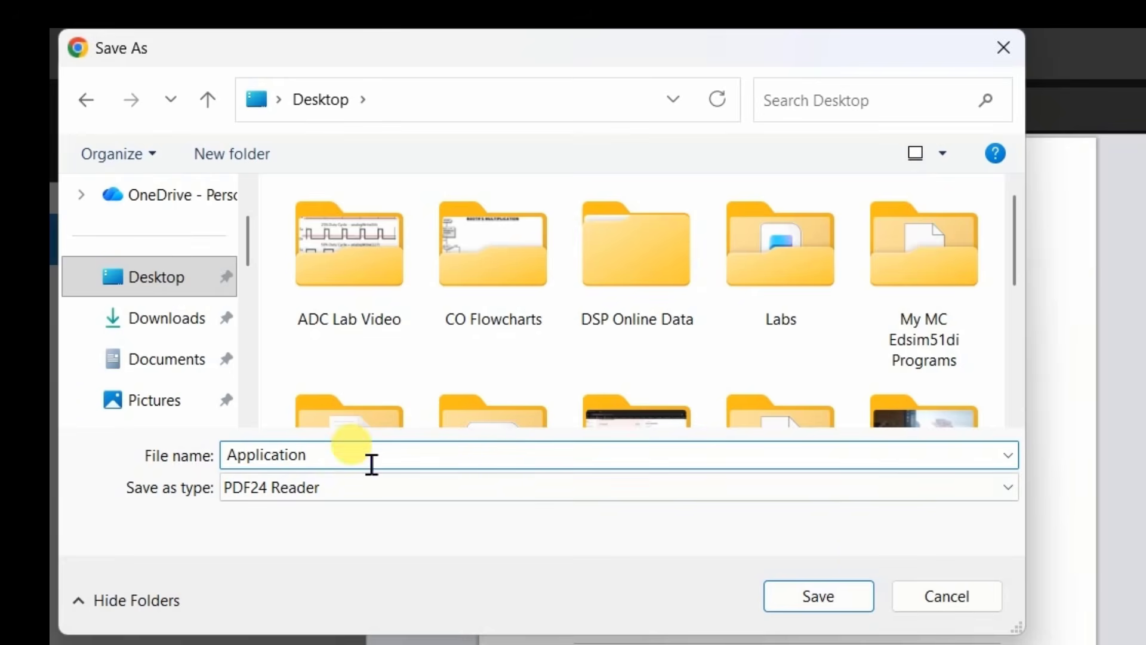
pyautogui.click(808, 597)
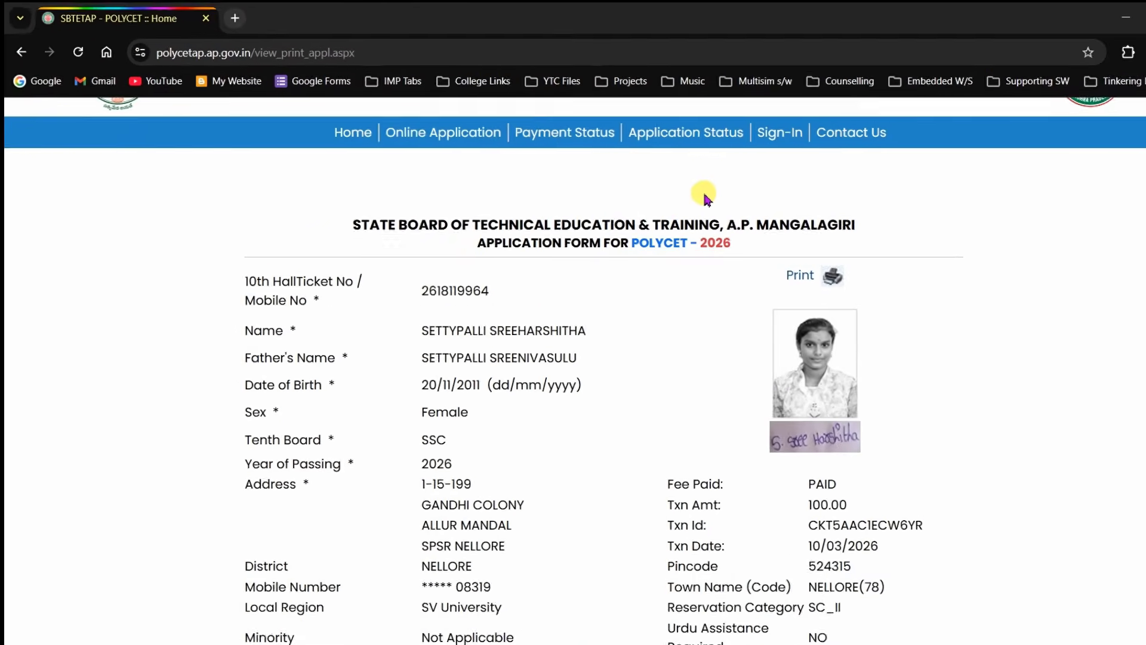
pyautogui.scroll(2, 675, 185)
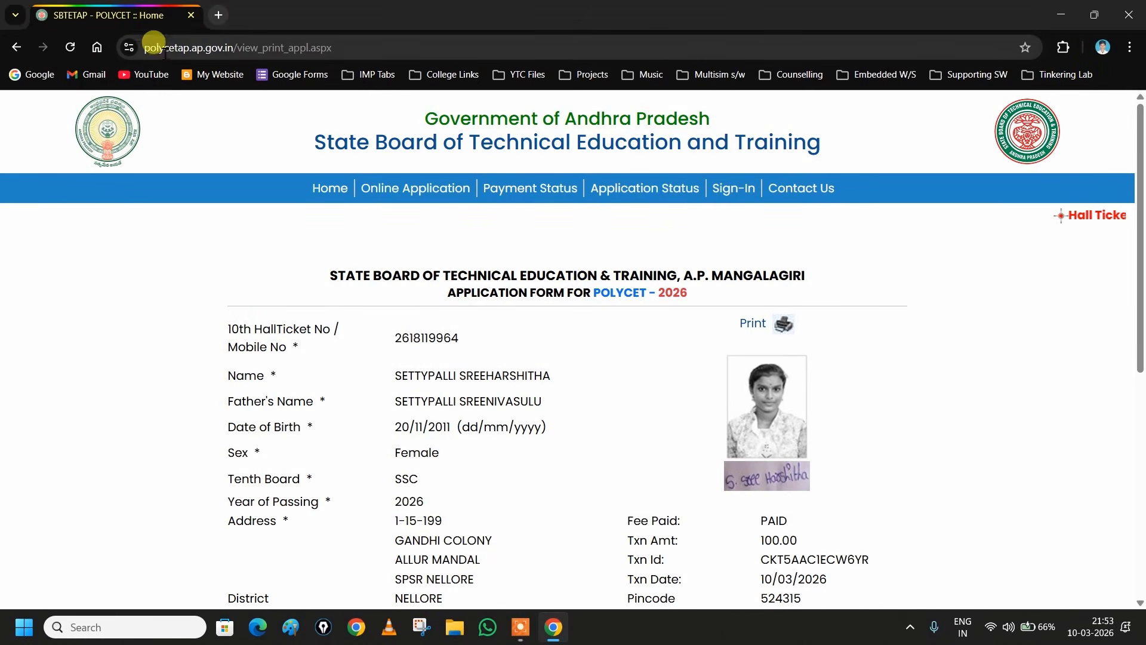
# - Close Chrome, then view the desktop's Payment Status screenshot in Photos and close it
pyautogui.click(1139, 15)
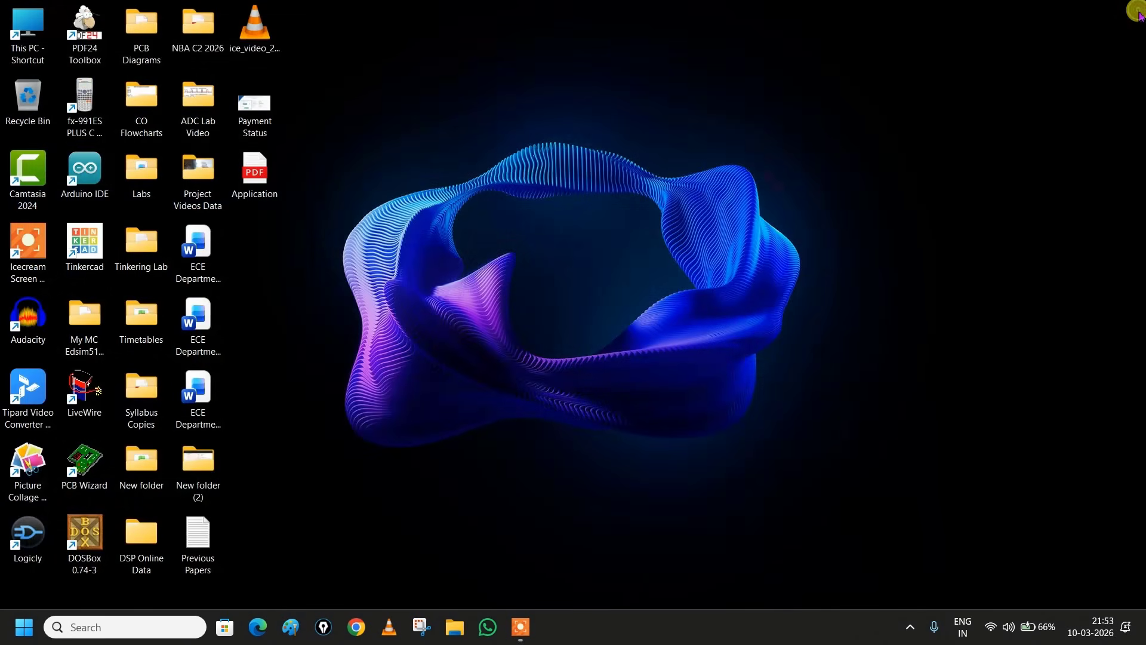
pyautogui.moveTo(336, 228); pyautogui.dragTo(230, 76)
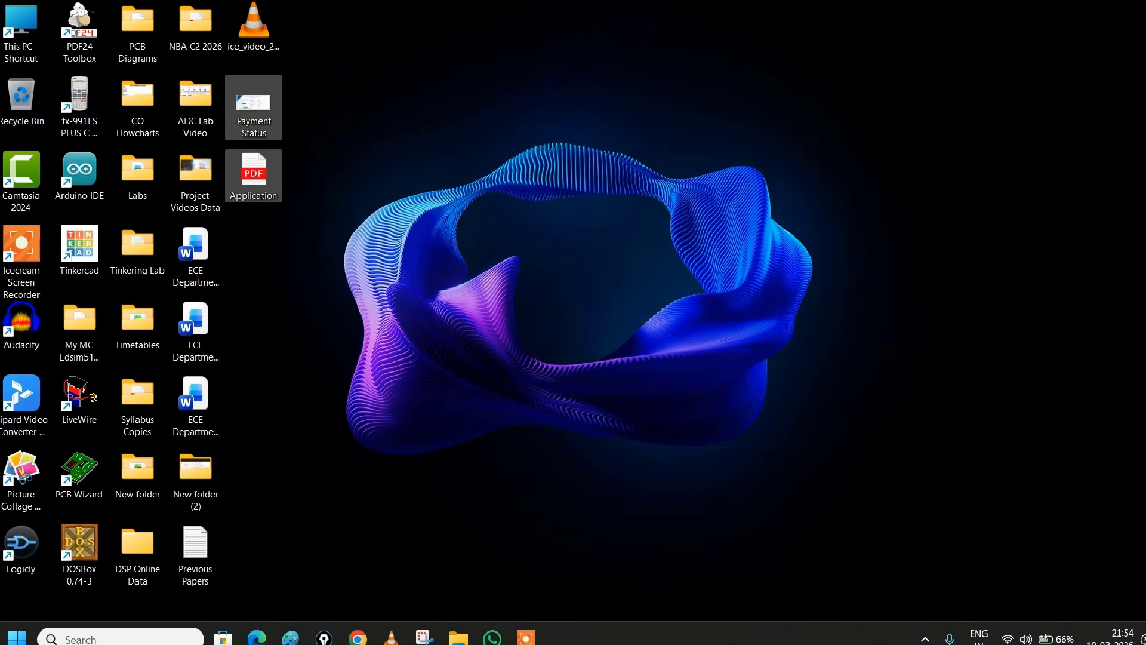
pyautogui.click(199, 100)
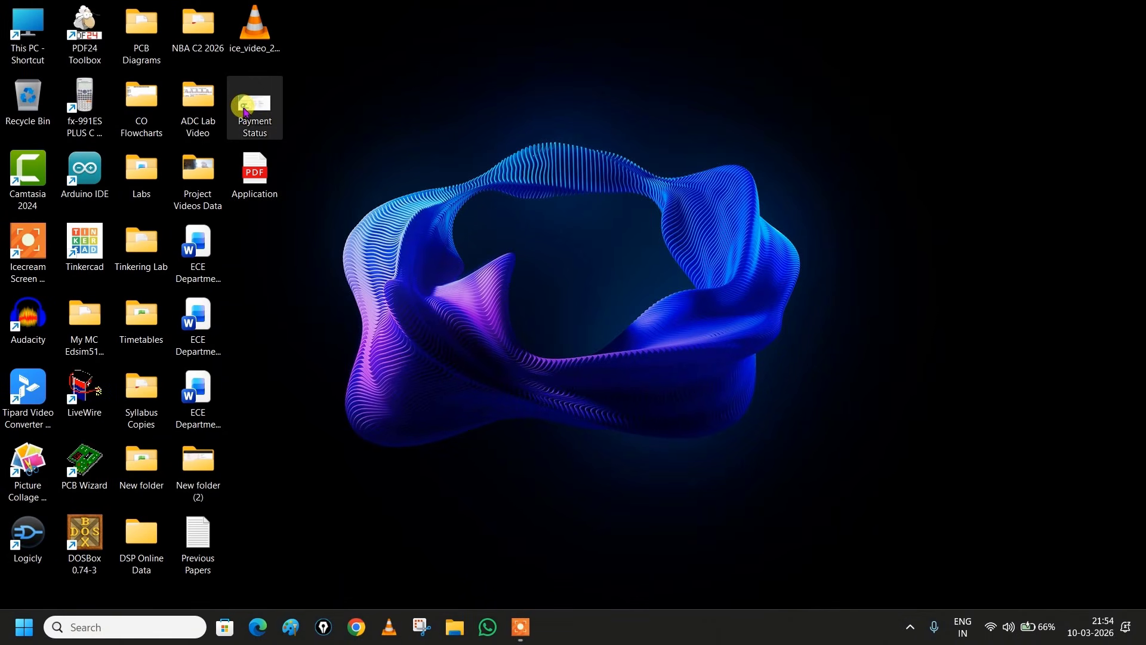
pyautogui.doubleClick(245, 109)
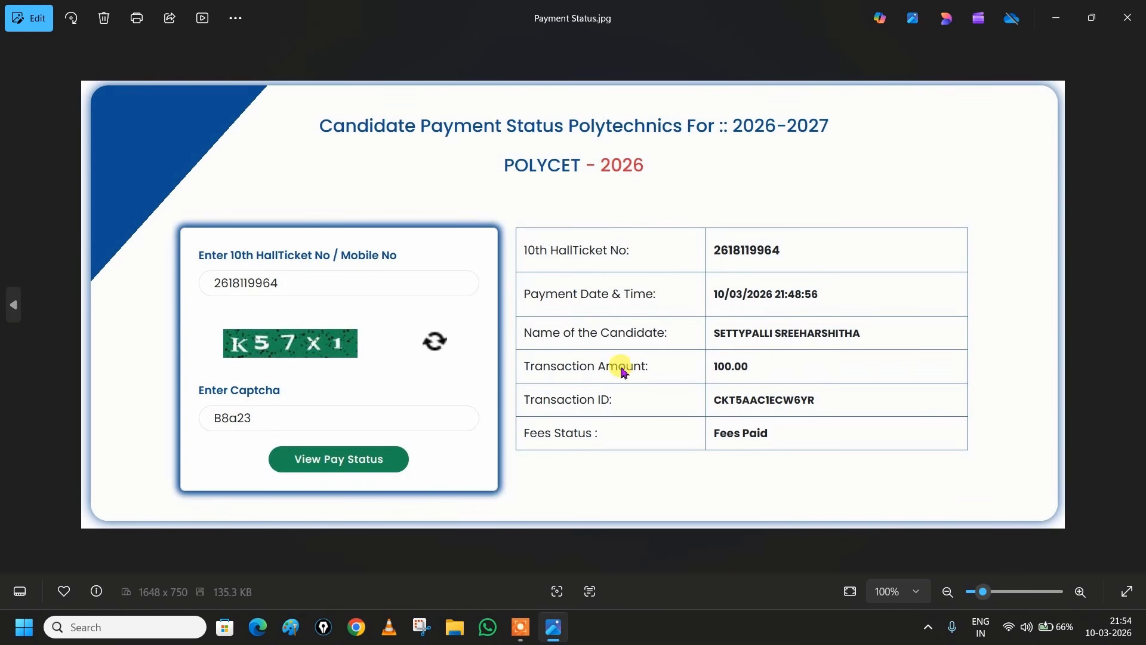
pyautogui.click(1134, 23)
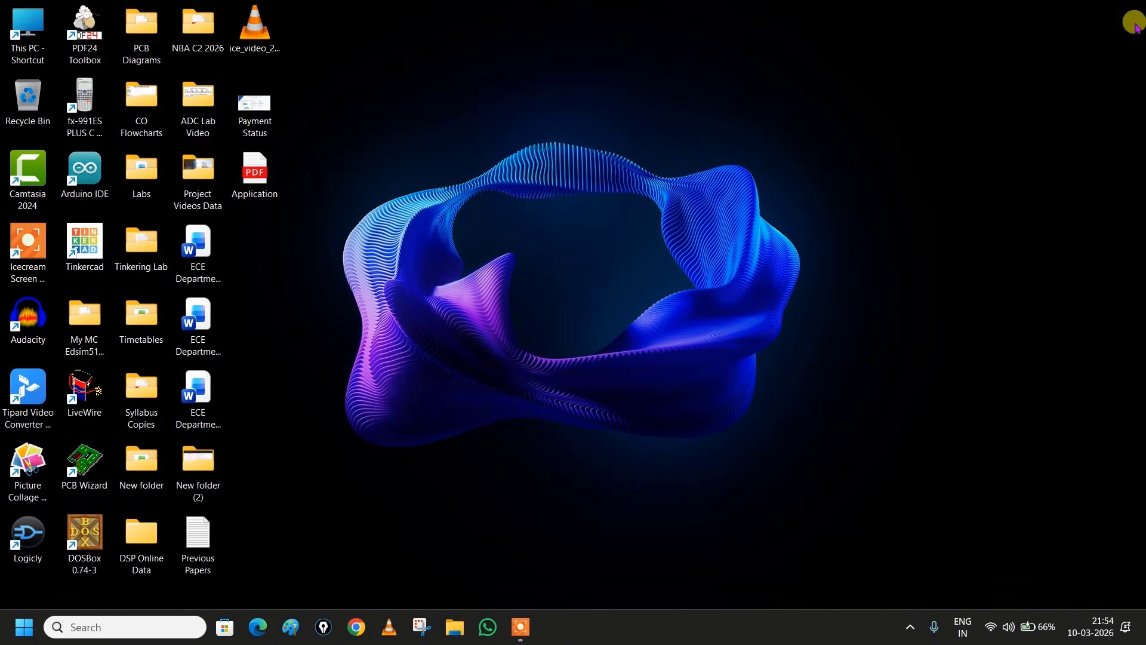
pyautogui.doubleClick(263, 180)
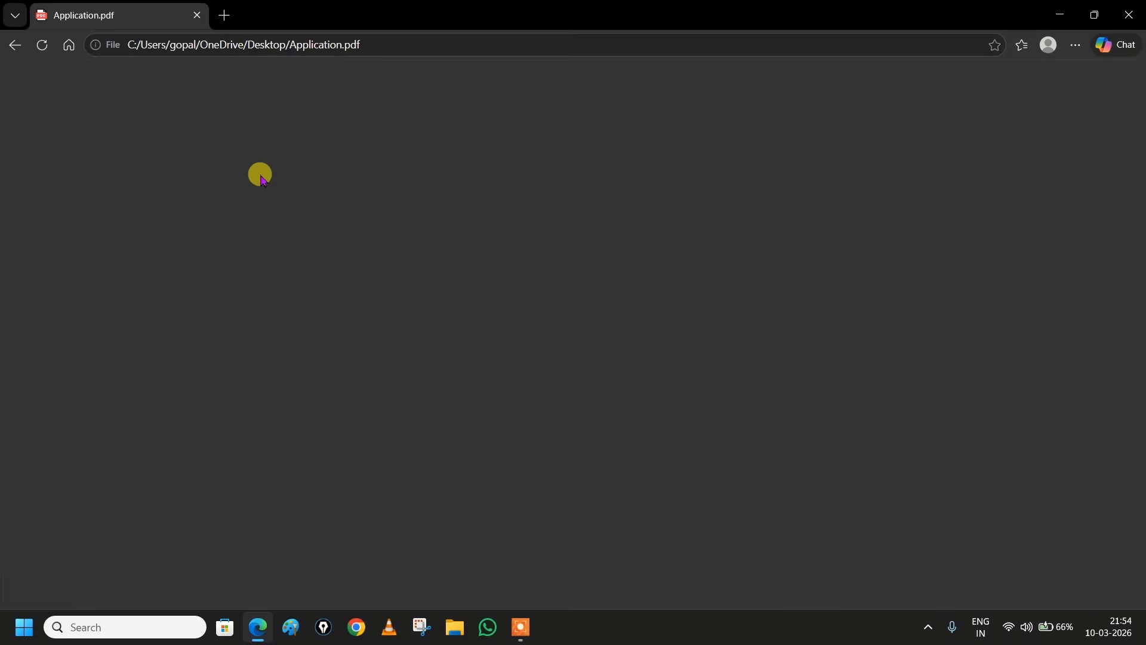
pyautogui.scroll(-5, 679, 300)
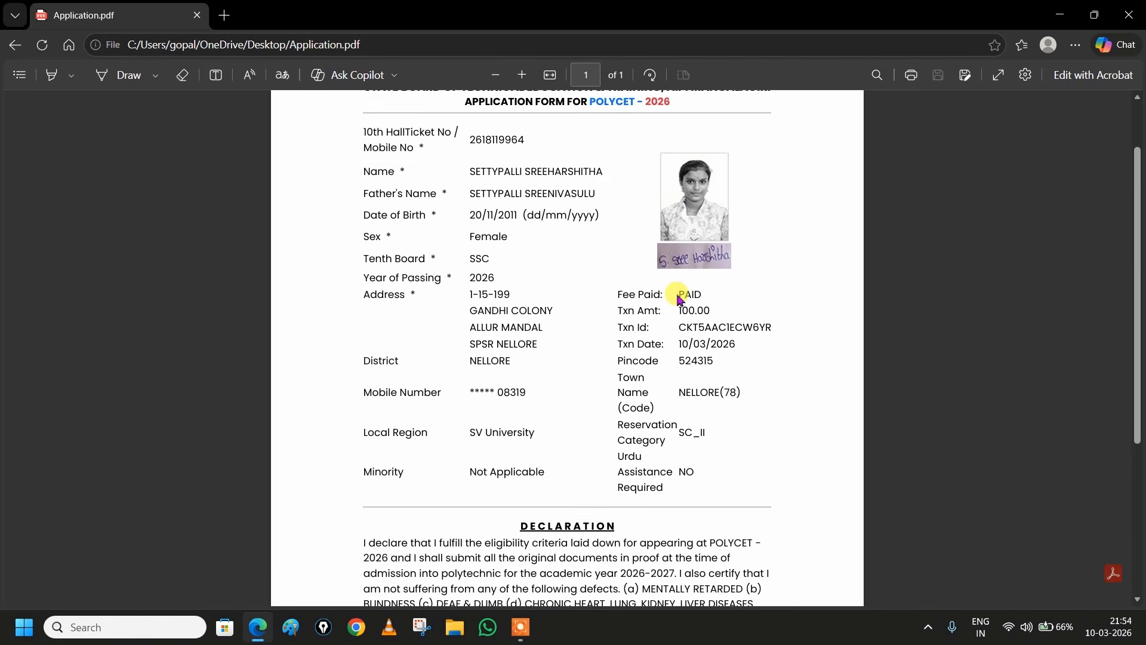
pyautogui.scroll(5, 679, 300)
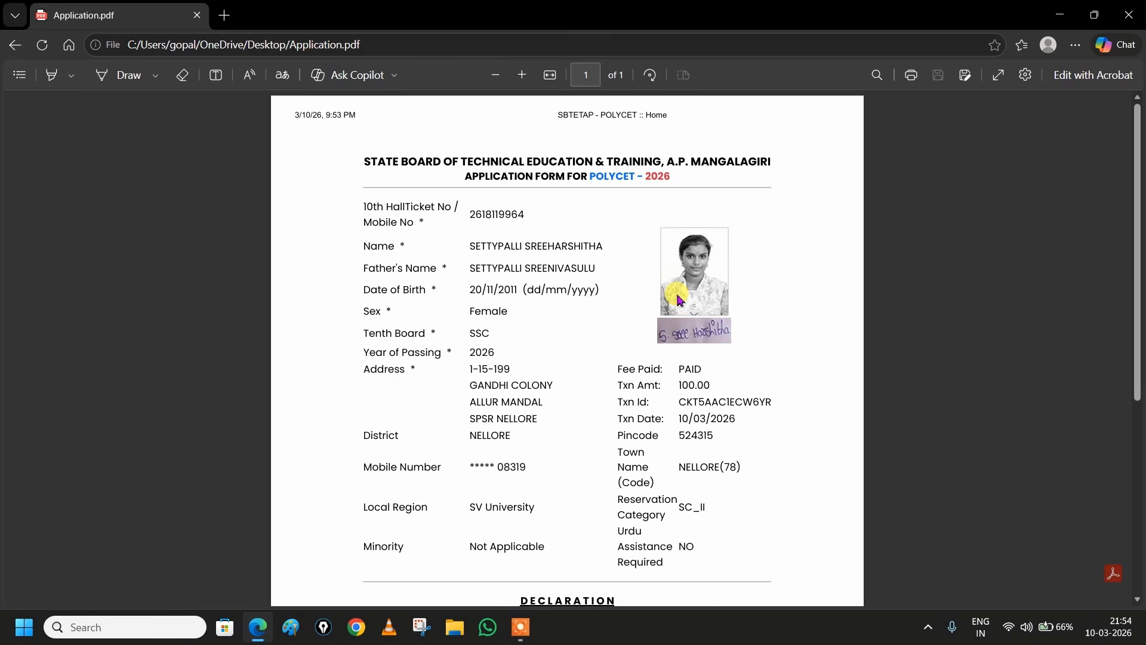
pyautogui.click(1129, 15)
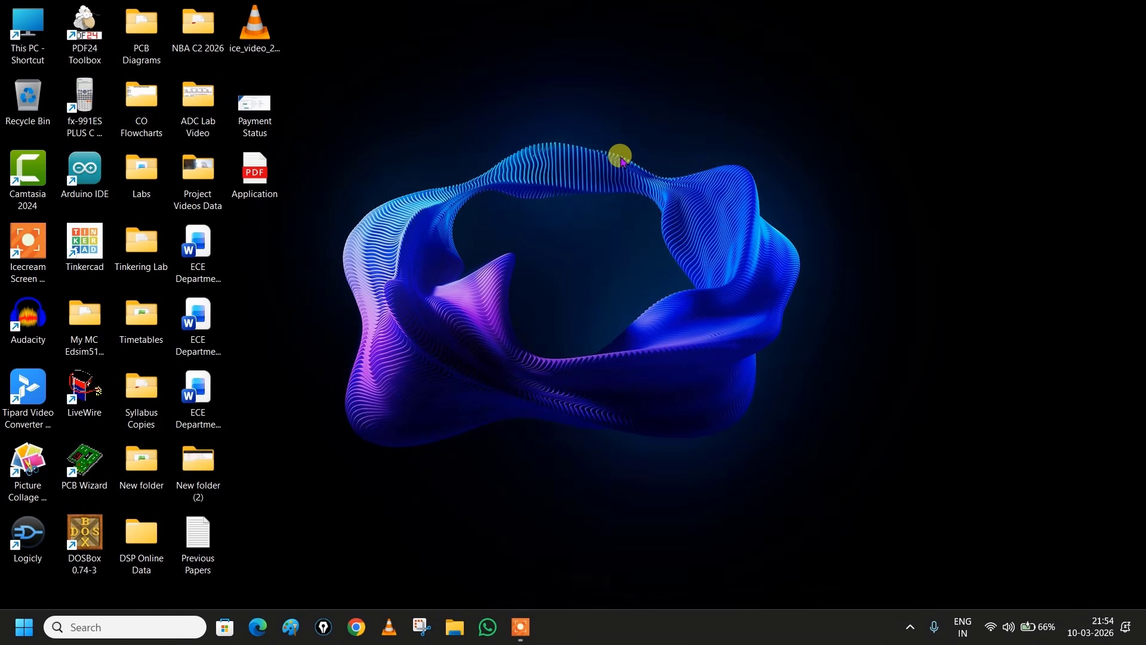